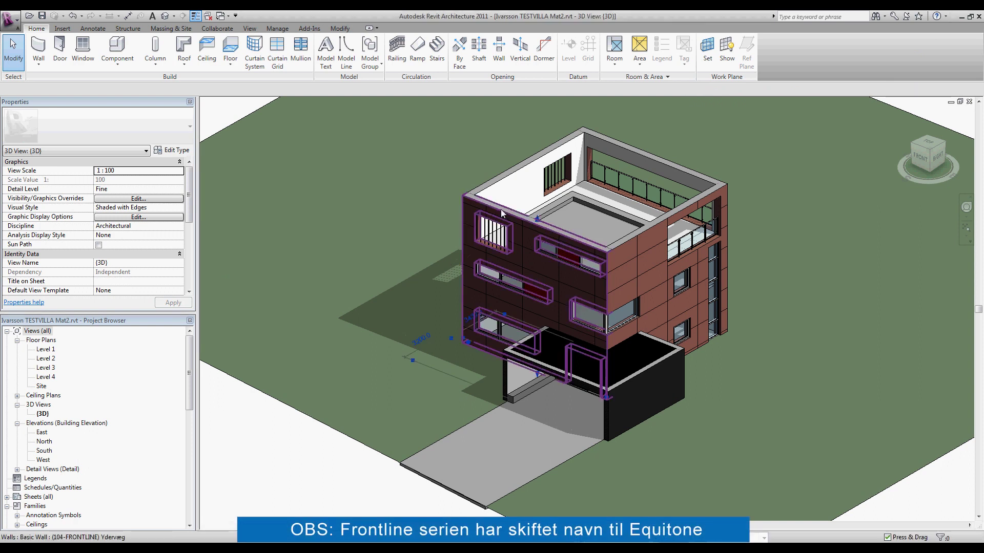
Load FRONTLINE PICTURA.rfa from the _IVARSSON REVIT MATERIALER folder, then open the project Materials list.
{"action": "left_click", "coordinate": [502, 209]}
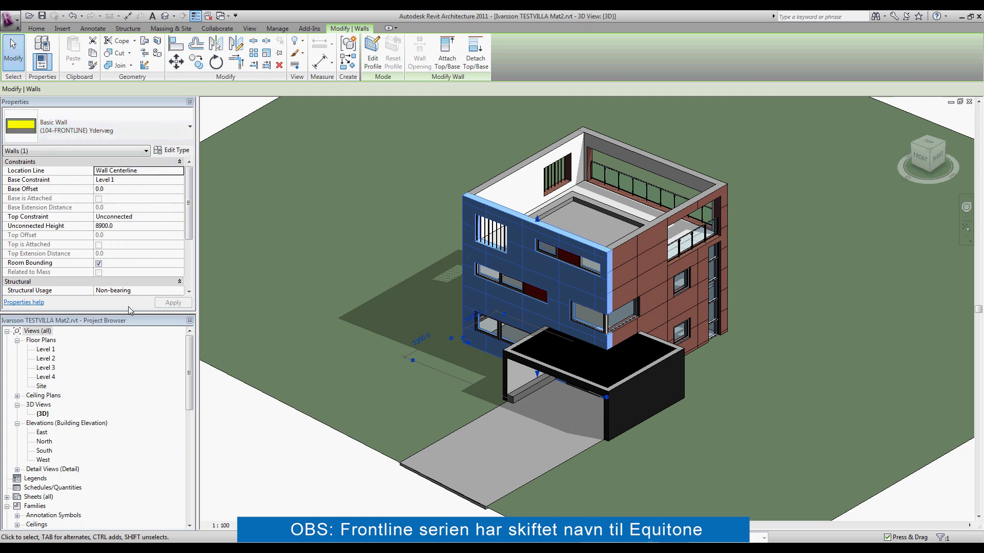
{"action": "key", "text": "Escape"}
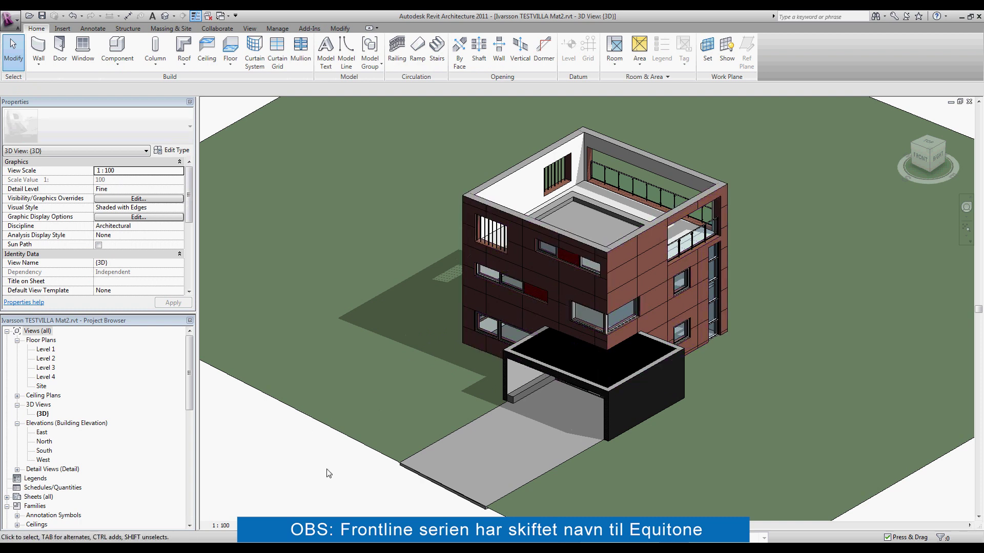
{"action": "left_click", "coordinate": [67, 31]}
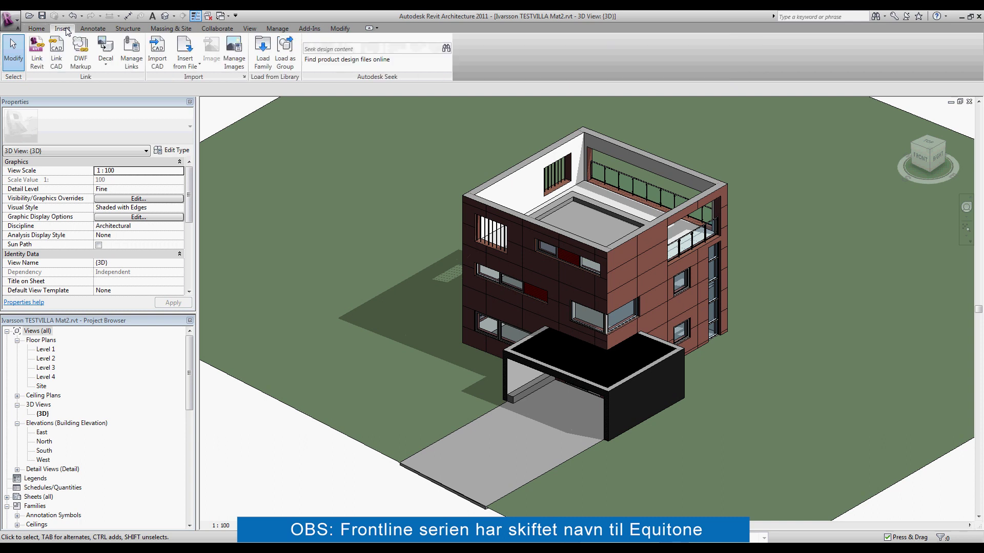
{"action": "left_click", "coordinate": [263, 56]}
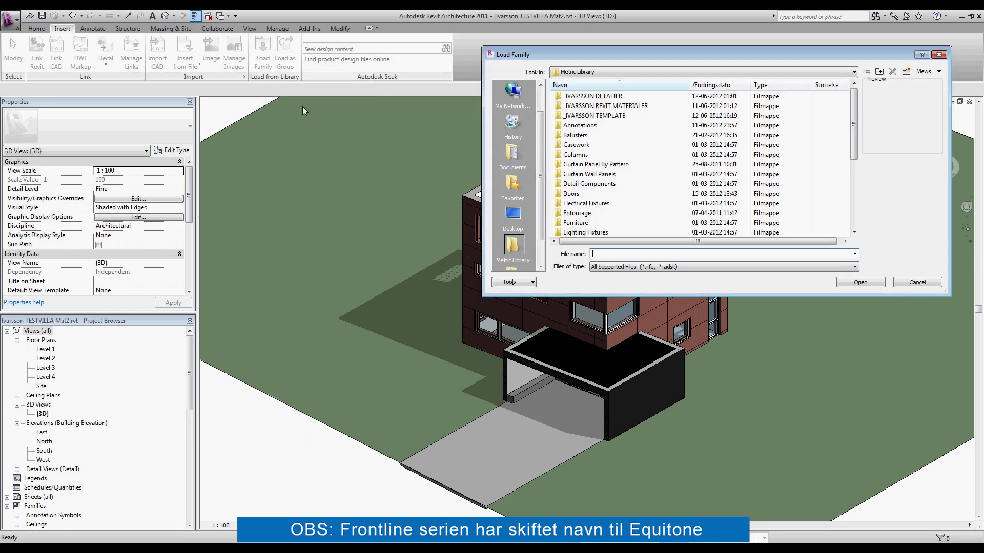
{"action": "double_click", "coordinate": [622, 106]}
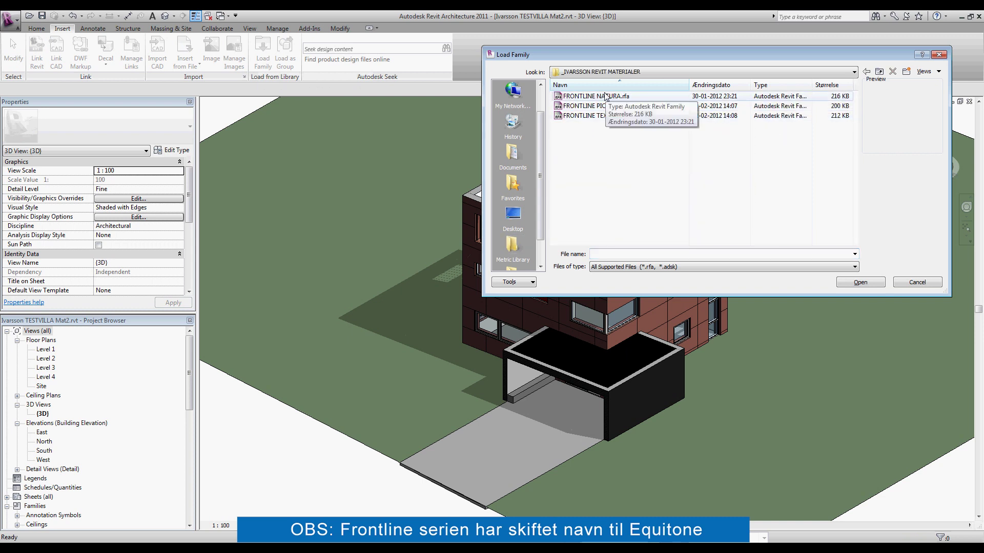
{"action": "left_click", "coordinate": [607, 106]}
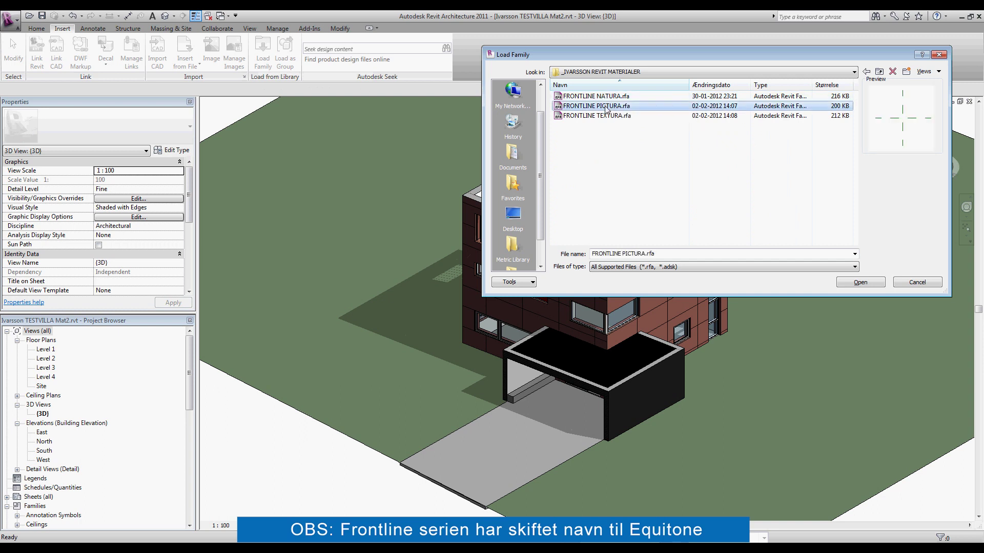
{"action": "left_click", "coordinate": [861, 282]}
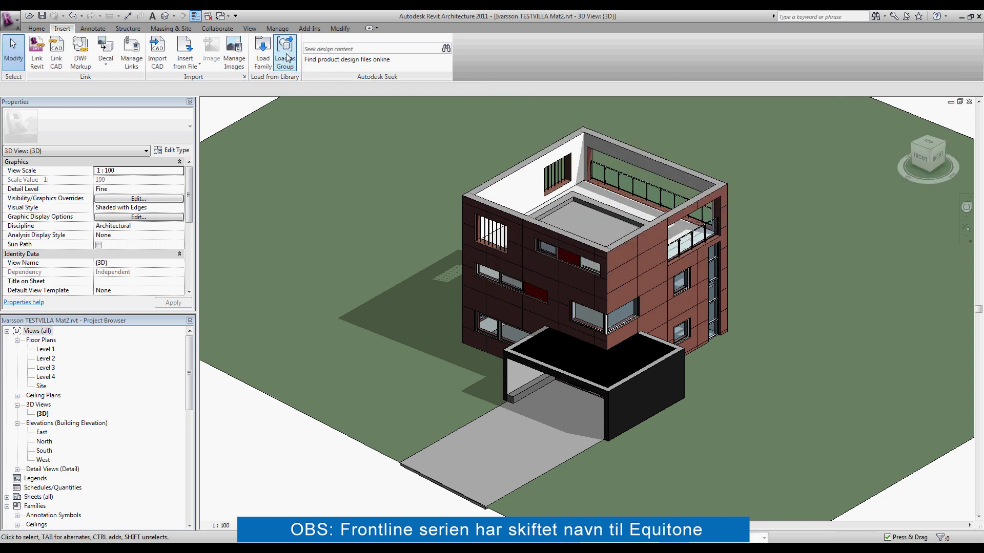
{"action": "left_click", "coordinate": [277, 29]}
{"action": "left_click", "coordinate": [41, 57]}
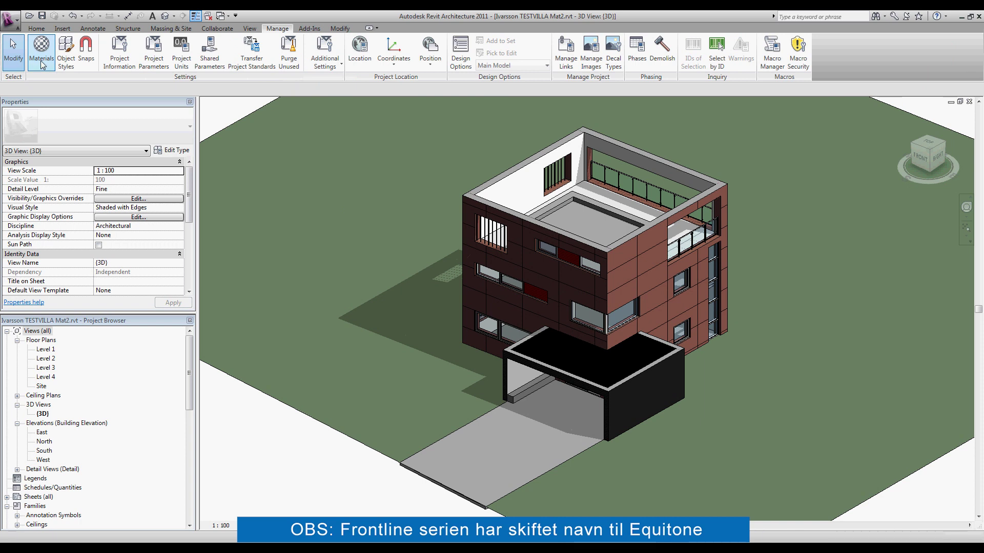
{"action": "left_click_drag", "start_coordinate": [534, 126], "coordinate": [541, 206]}
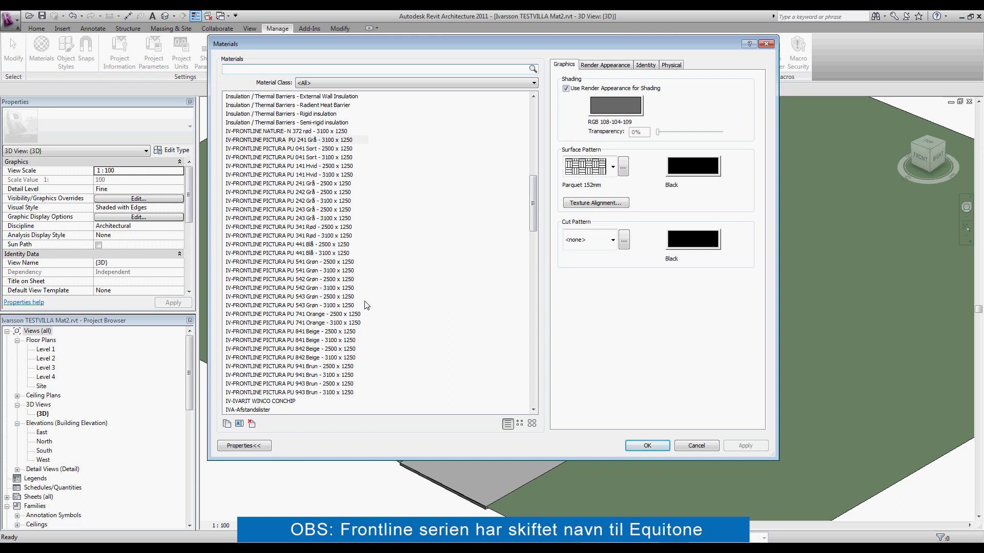
{"action": "left_click", "coordinate": [311, 349]}
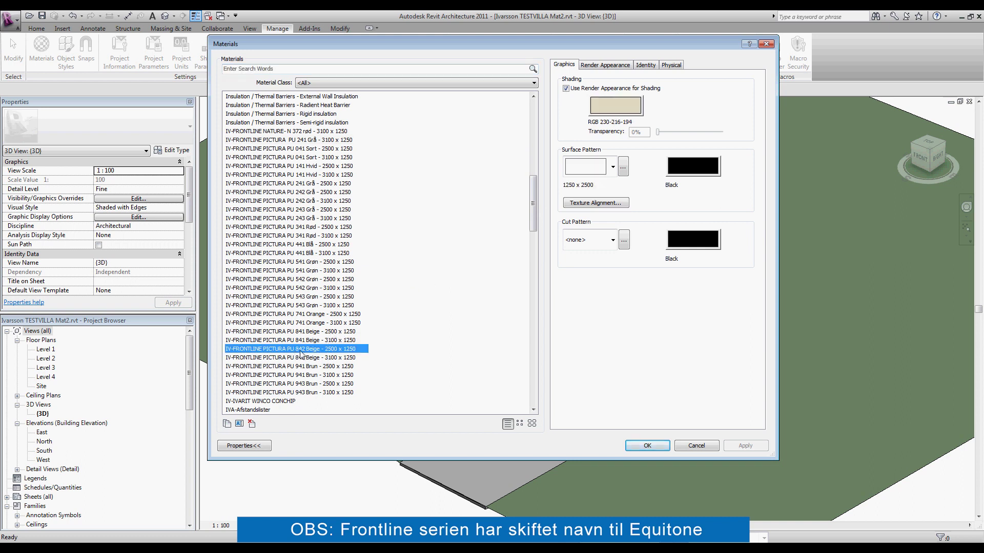
{"action": "left_click", "coordinate": [678, 446]}
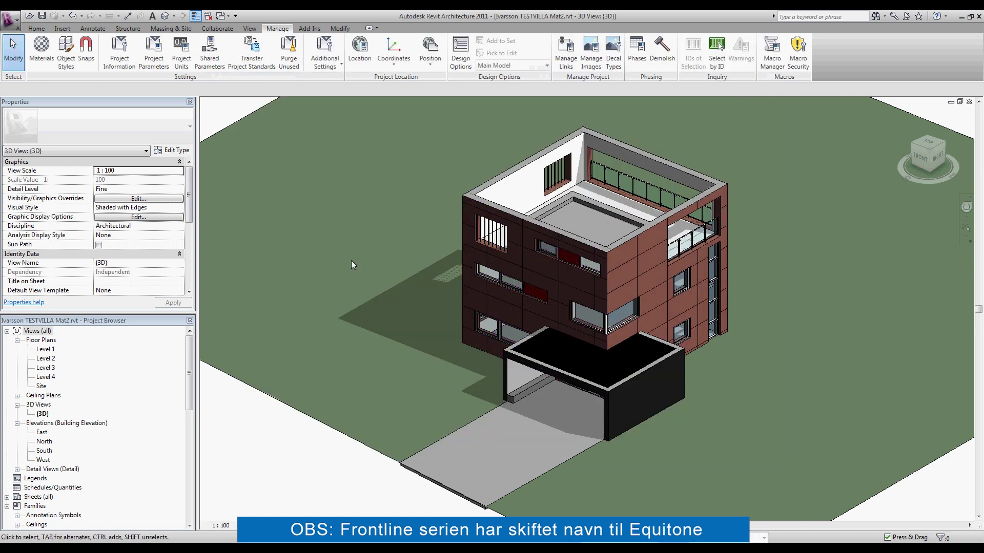
{"action": "key", "text": "Escape"}
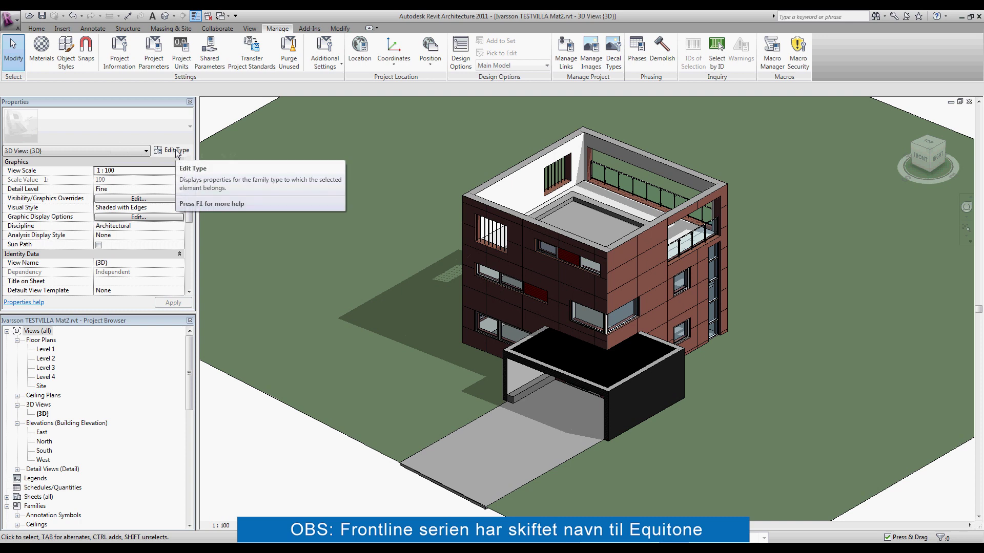
Duplicate the front wall's type as ydervæg 450mm pu842 beige 2500*1250.
{"action": "left_click", "coordinate": [492, 210]}
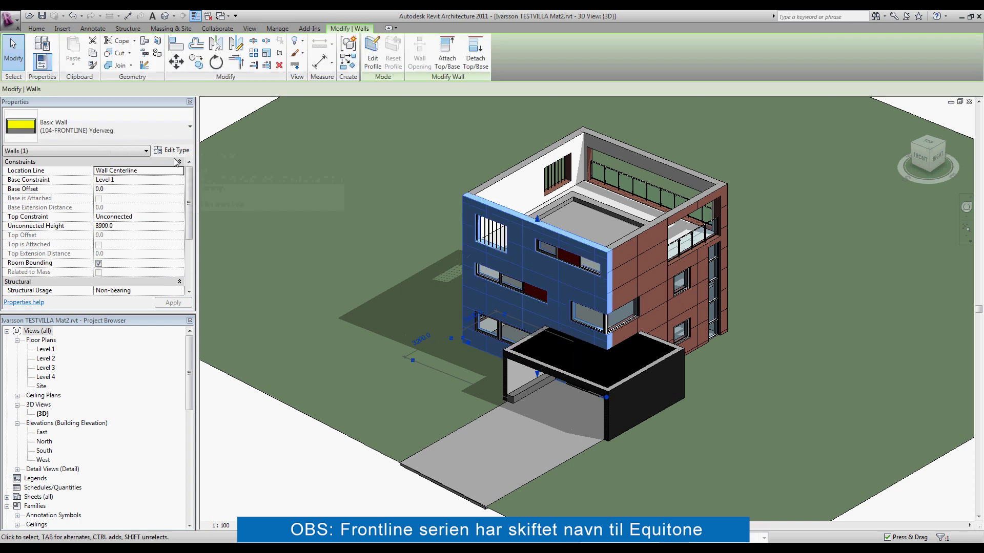
{"action": "left_click", "coordinate": [174, 152]}
{"action": "left_click", "coordinate": [831, 149]}
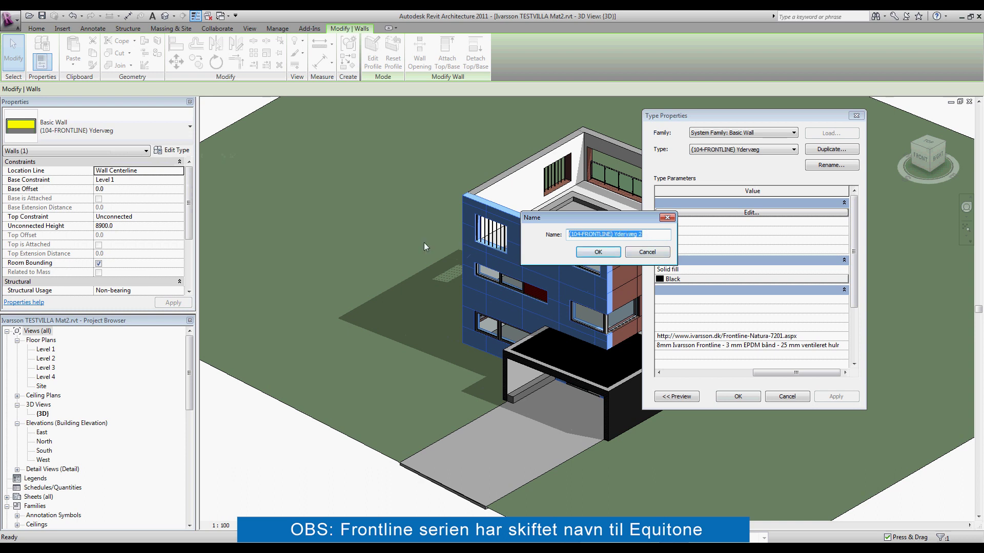
{"action": "type", "text": "ydervæg 450mm pu842 beige 2500"}
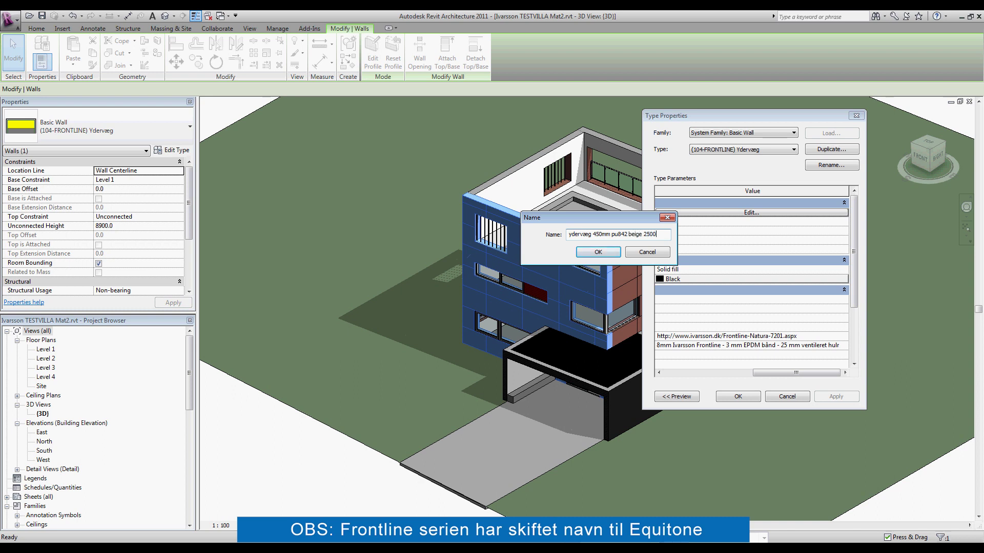
{"action": "type", "text": "1250"}
{"action": "left_click", "coordinate": [591, 251]}
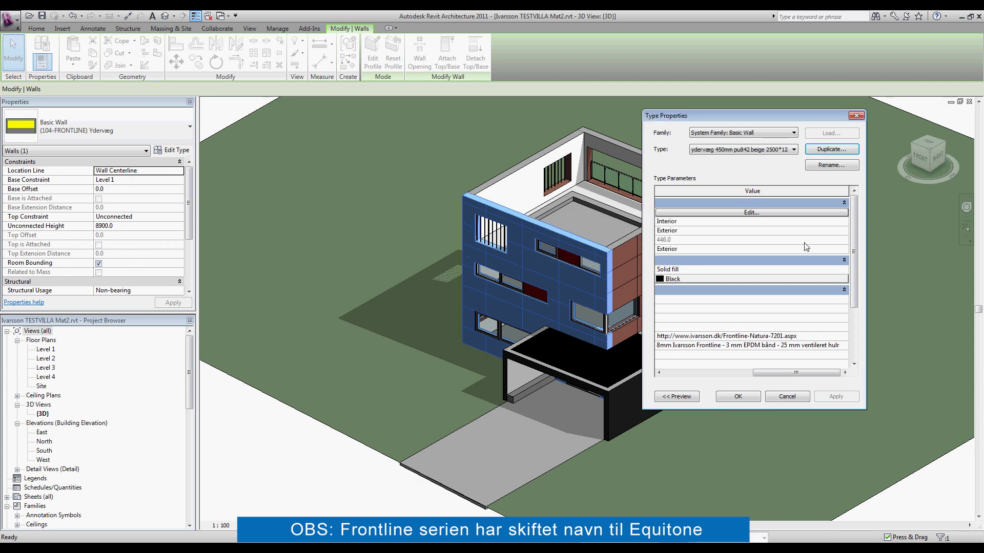
Set the new type's outer layer material to PU 842 Beige and apply it to the wall.
{"action": "left_click", "coordinate": [780, 213]}
{"action": "left_click", "coordinate": [759, 205]}
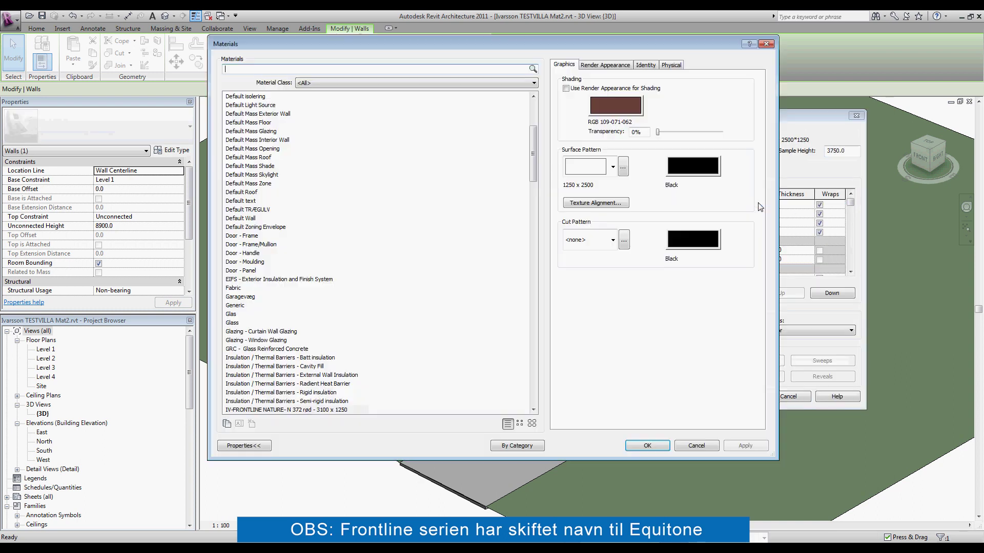
{"action": "left_click_drag", "start_coordinate": [536, 170], "coordinate": [539, 221]}
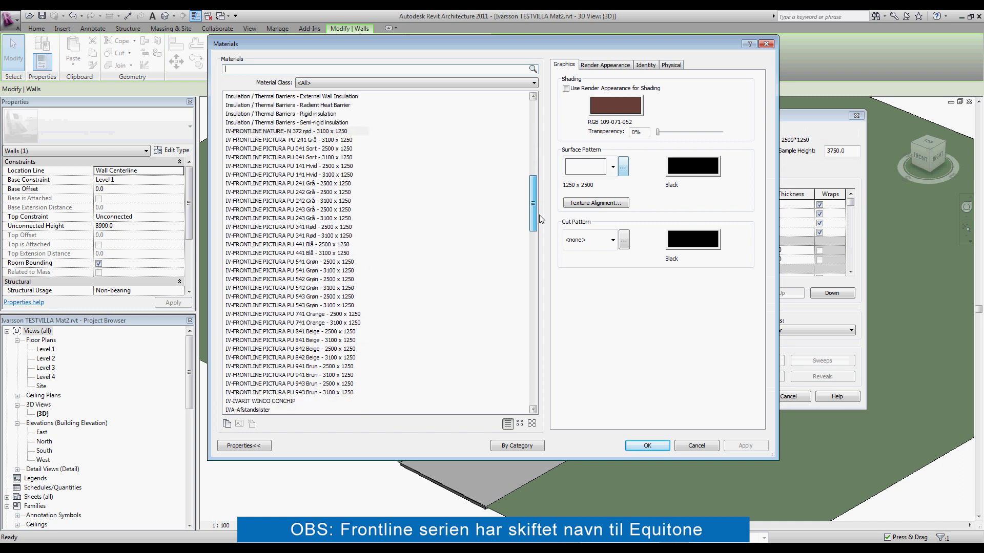
{"action": "left_click", "coordinate": [302, 340]}
{"action": "left_click", "coordinate": [635, 443]}
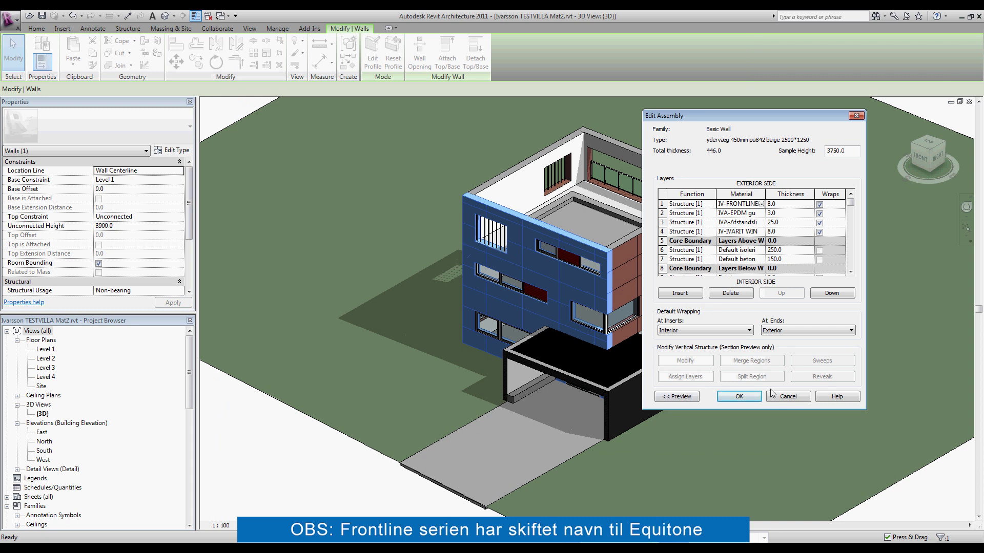
{"action": "left_click", "coordinate": [740, 397]}
{"action": "left_click", "coordinate": [835, 396]}
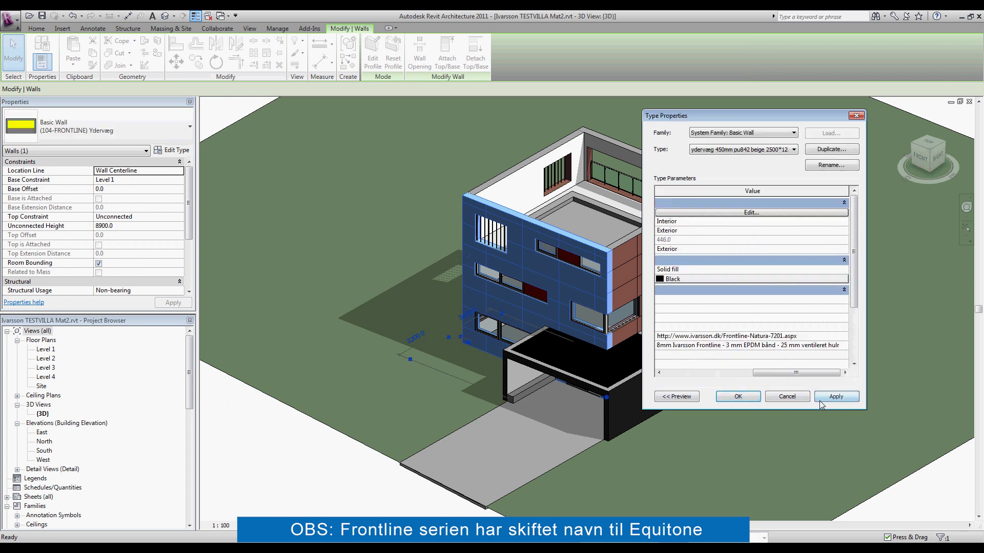
{"action": "left_click", "coordinate": [738, 397]}
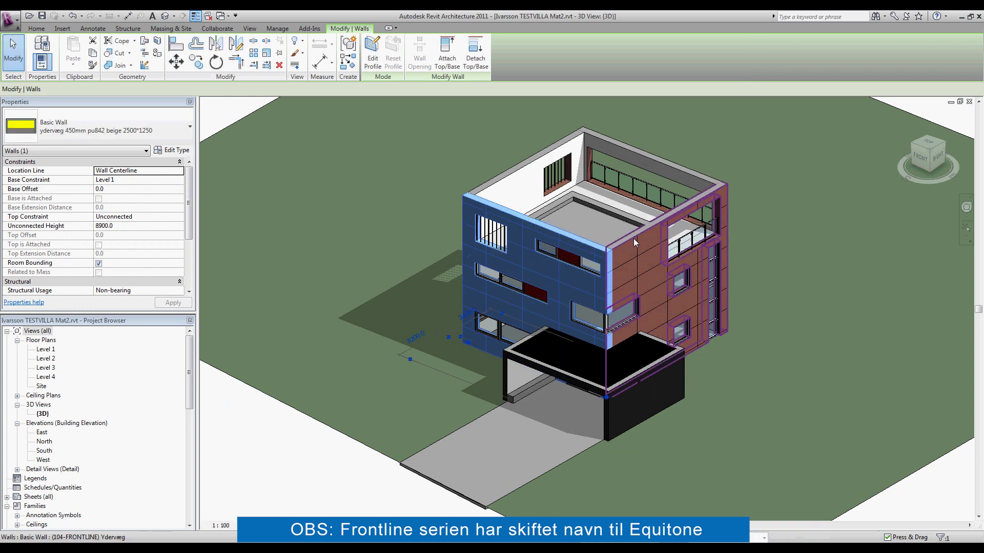
Assign ydervæg 450mm pu842 beige 2500*1250 to the right facade wall and both parapet walls.
{"action": "left_click", "coordinate": [633, 238]}
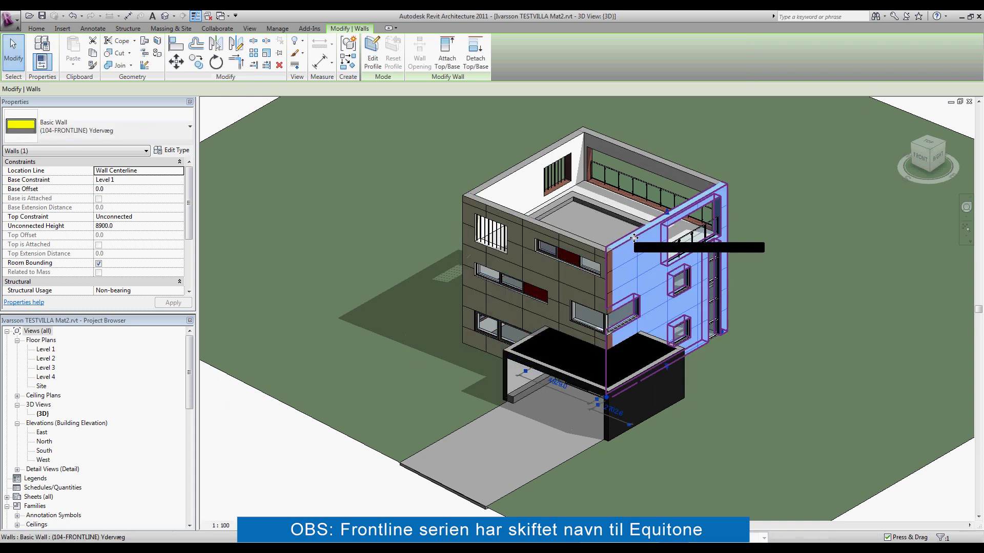
{"action": "left_click", "coordinate": [674, 166], "text": "ctrl"}
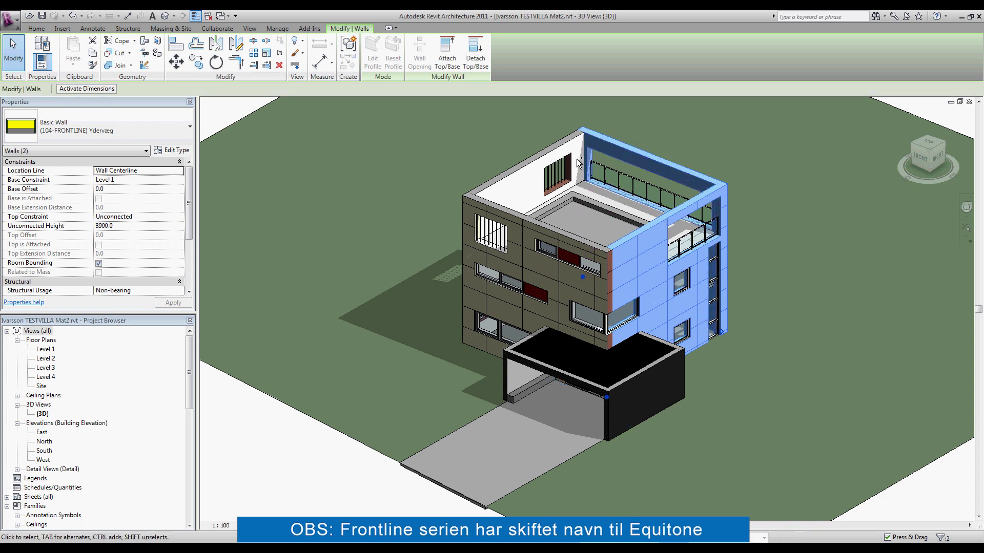
{"action": "left_click", "coordinate": [536, 162], "text": "ctrl"}
{"action": "left_click", "coordinate": [116, 134]}
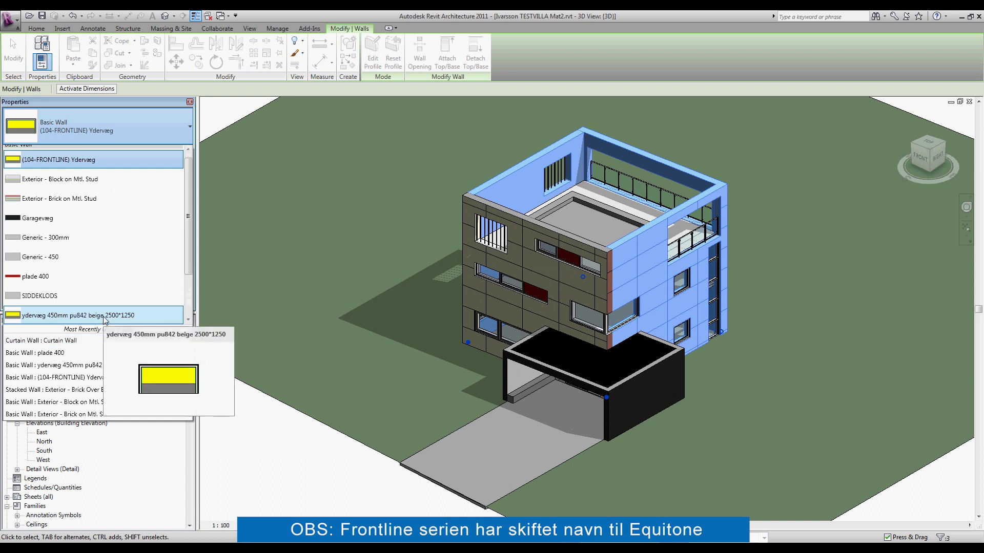
{"action": "left_click", "coordinate": [105, 316]}
{"action": "left_click", "coordinate": [321, 445]}
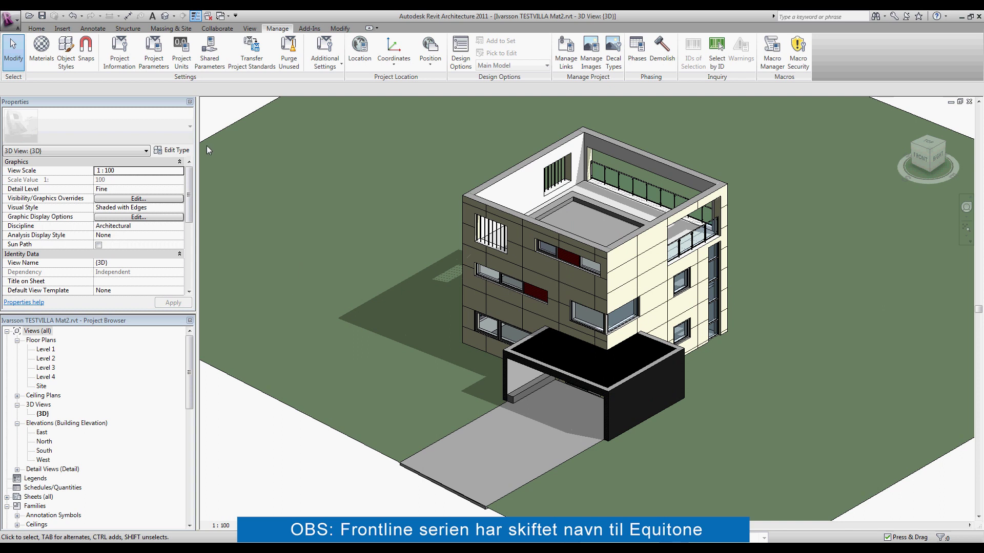
Choose _IVARSSON TEMPLATE\template.rvt as the source for inserting views from file.
{"action": "left_click", "coordinate": [62, 29]}
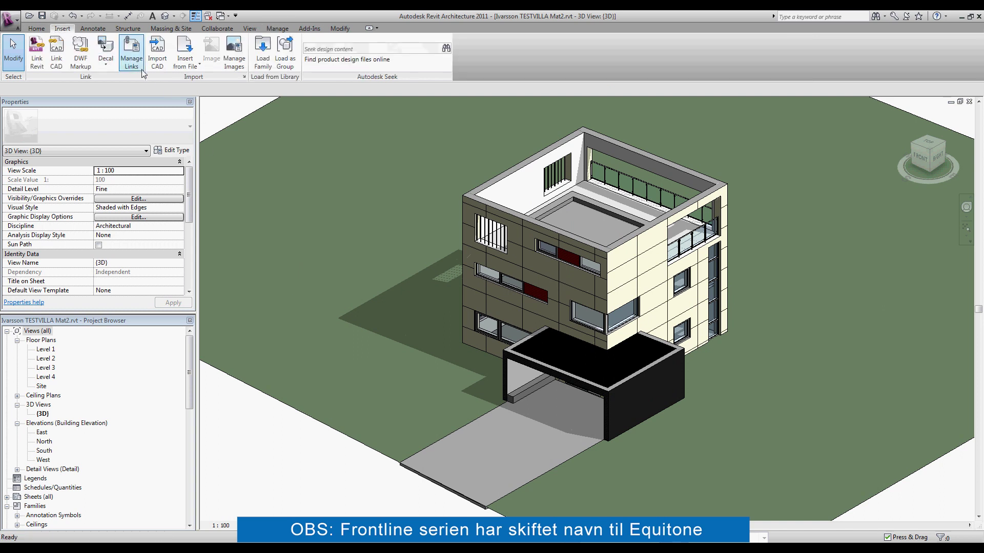
{"action": "left_click", "coordinate": [174, 65]}
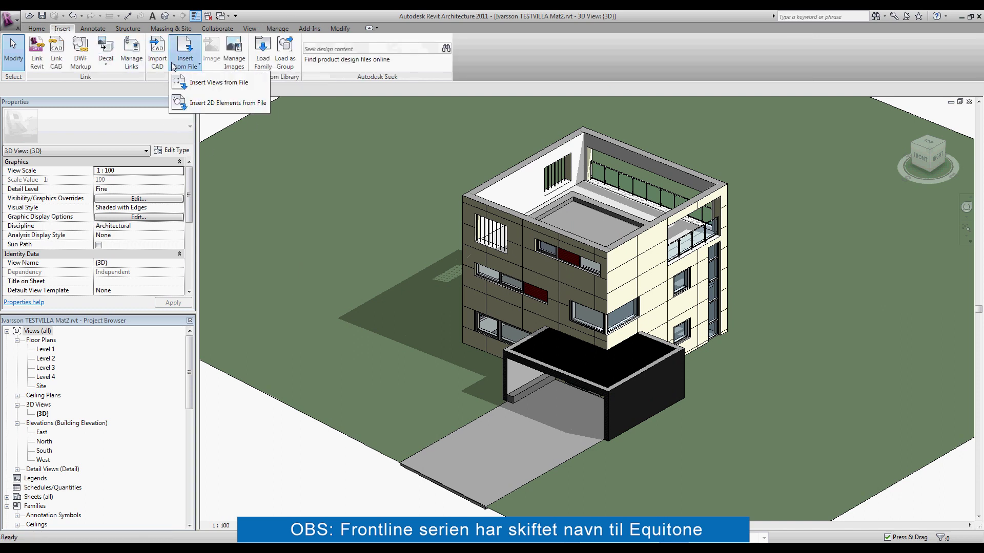
{"action": "left_click", "coordinate": [218, 83]}
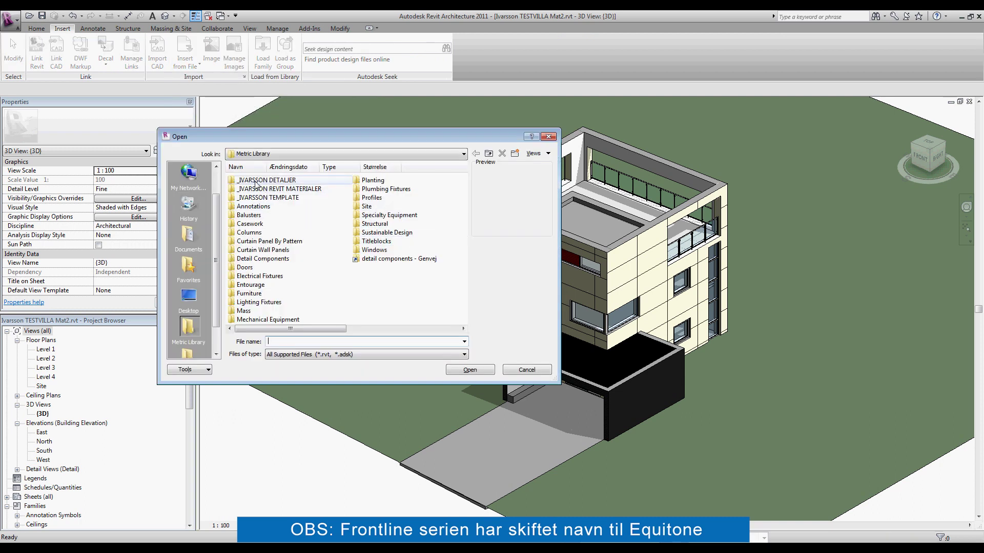
{"action": "left_click", "coordinate": [261, 199]}
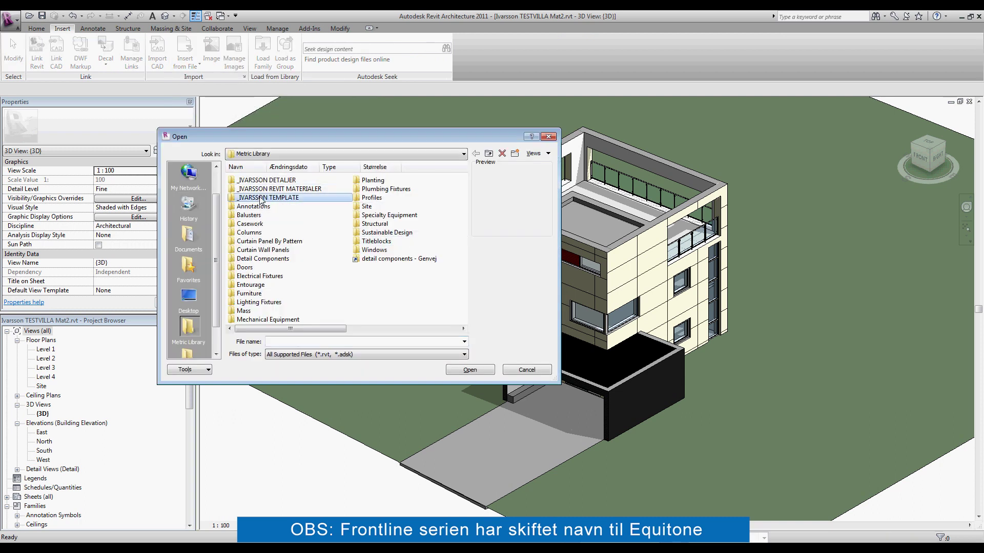
{"action": "double_click", "coordinate": [261, 199]}
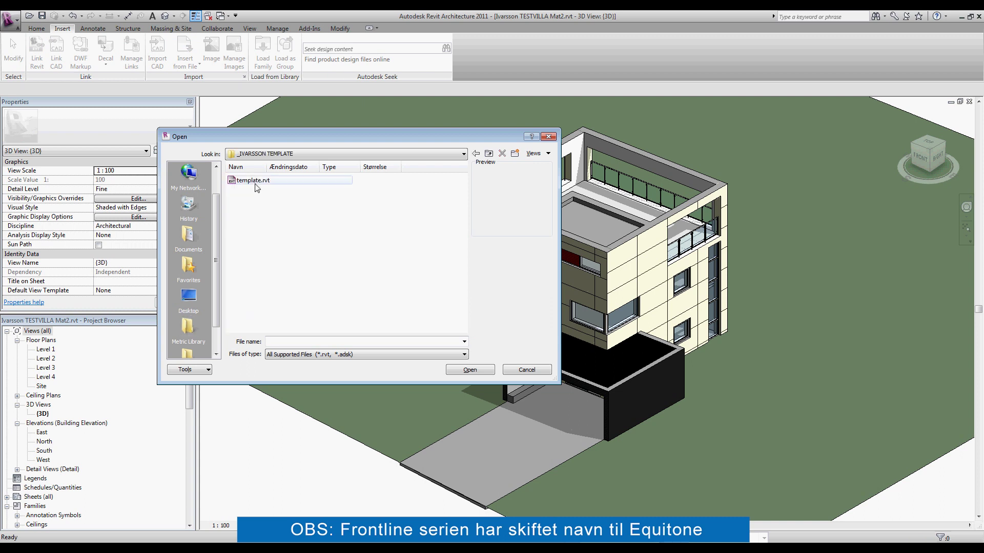
{"action": "left_click", "coordinate": [255, 181]}
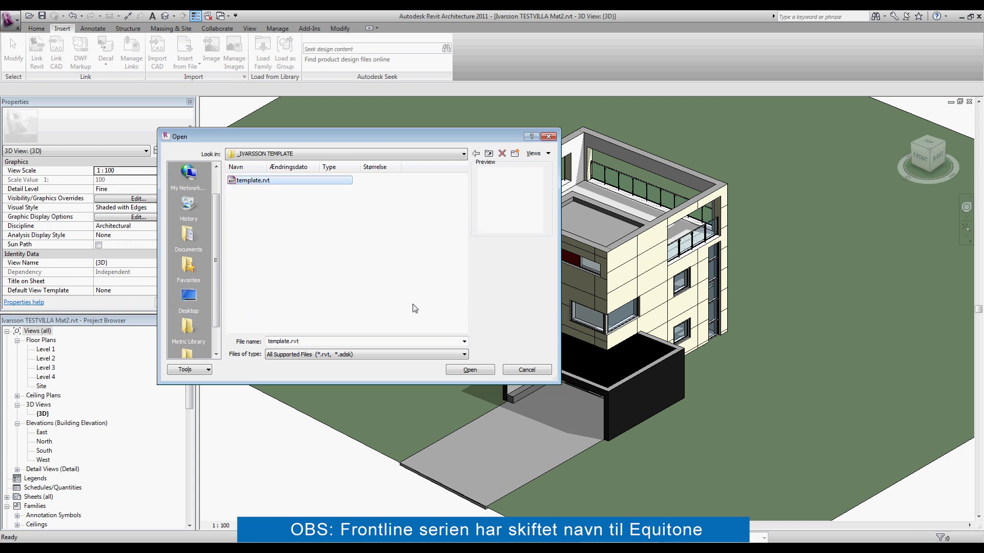
{"action": "left_click", "coordinate": [470, 371]}
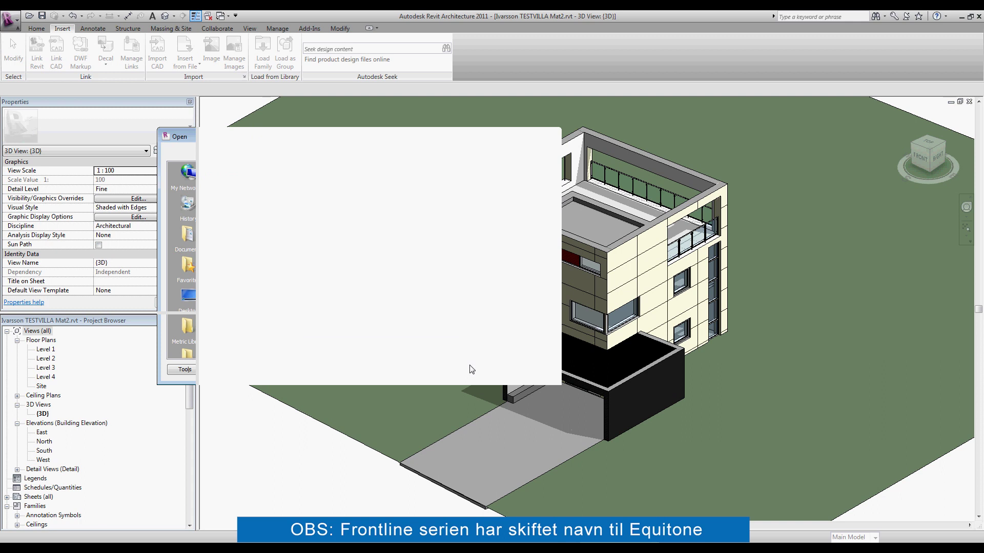
Insert only the Ivarsson beklædningstyper schedule, accepting the duplicate types warning.
{"action": "left_click", "coordinate": [388, 191]}
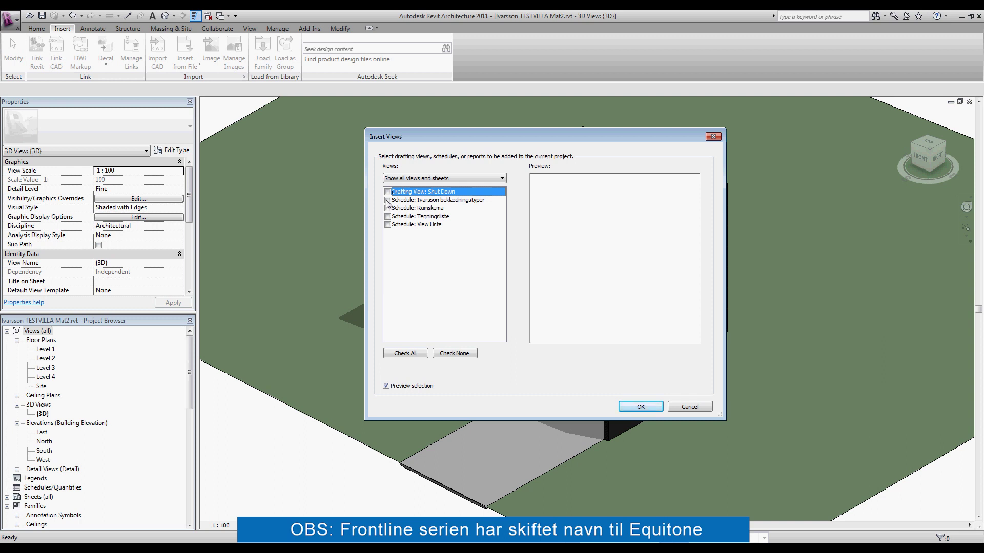
{"action": "left_click", "coordinate": [388, 199]}
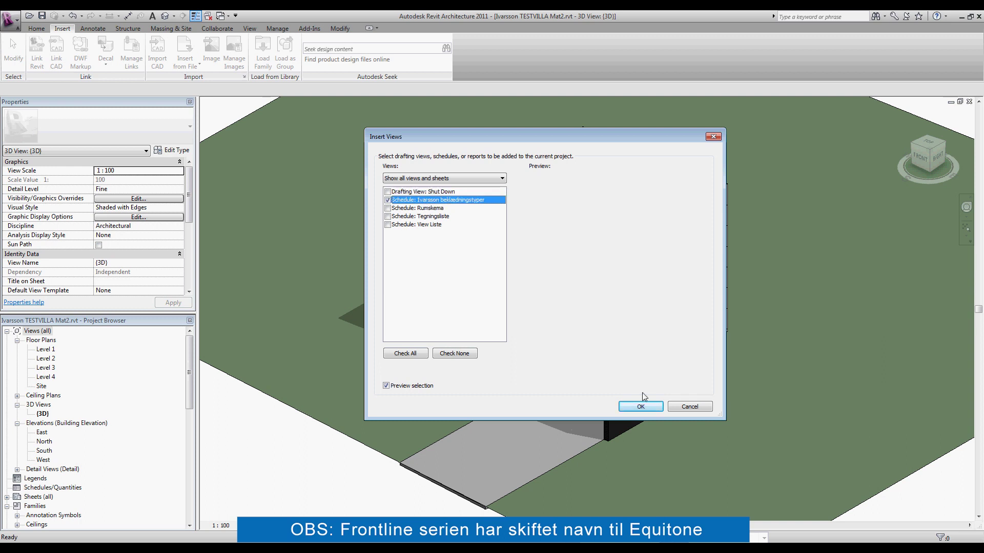
{"action": "left_click", "coordinate": [646, 407]}
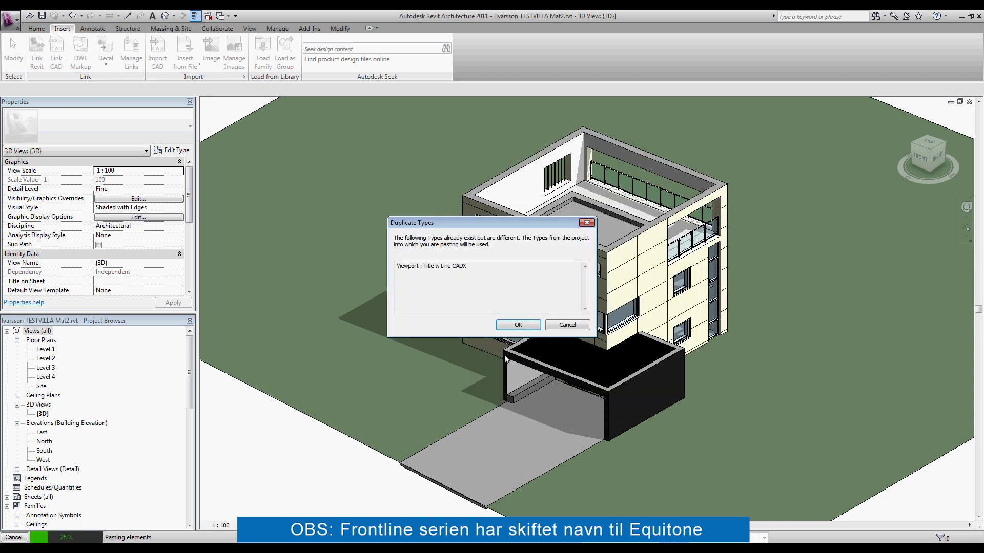
{"action": "left_click", "coordinate": [518, 336]}
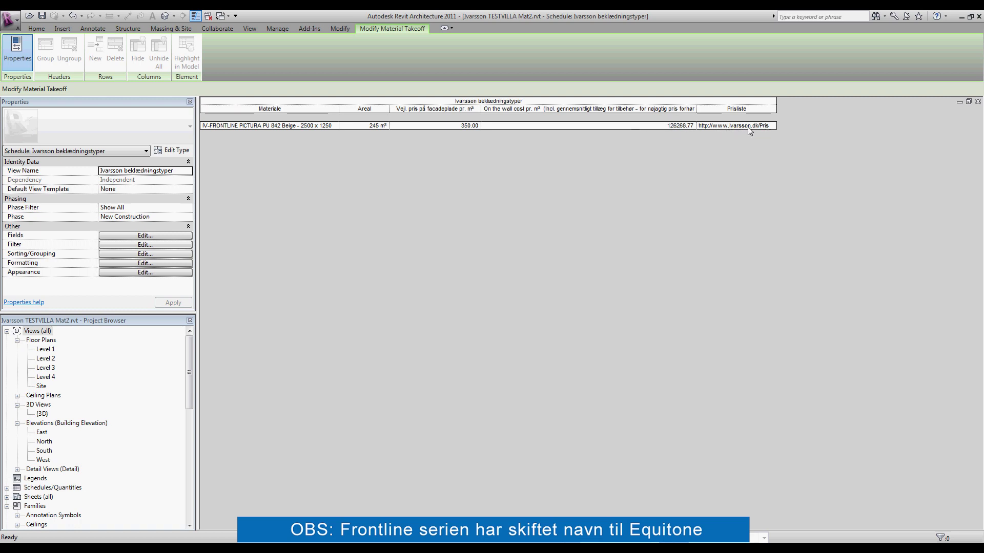
Widen the Prisliste column to show the full price-list link, then open the {3D} view.
{"action": "left_click_drag", "start_coordinate": [776, 115], "coordinate": [819, 115]}
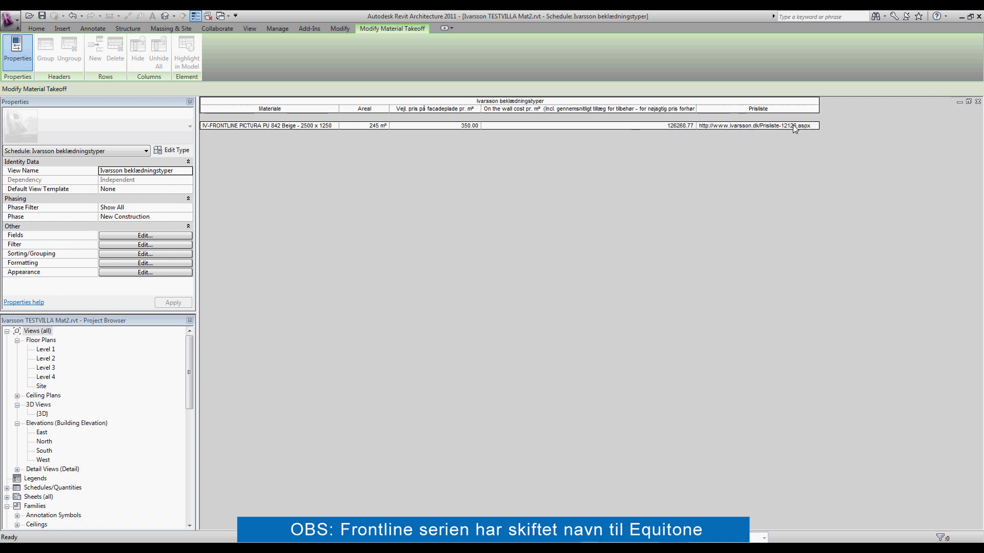
{"action": "left_click", "coordinate": [43, 414]}
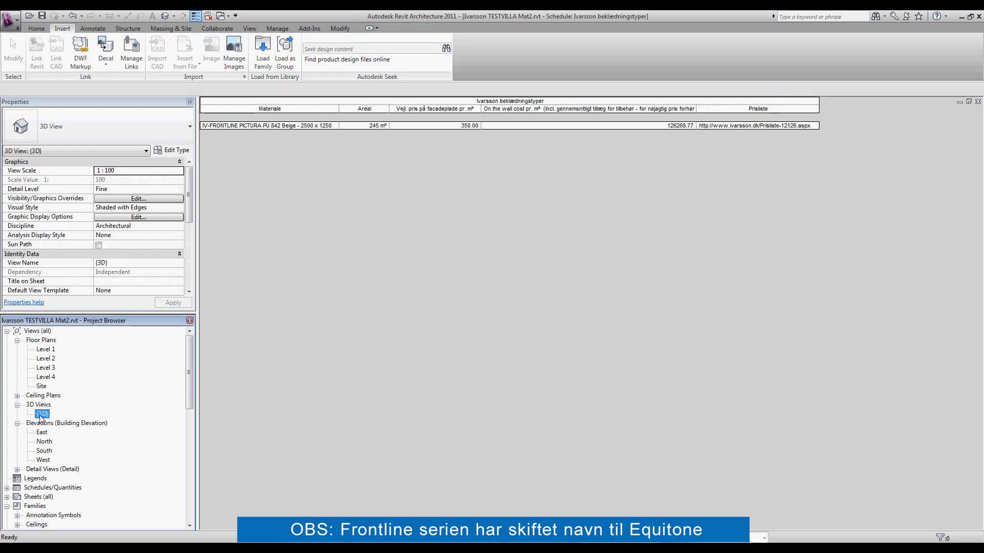
{"action": "double_click", "coordinate": [40, 415]}
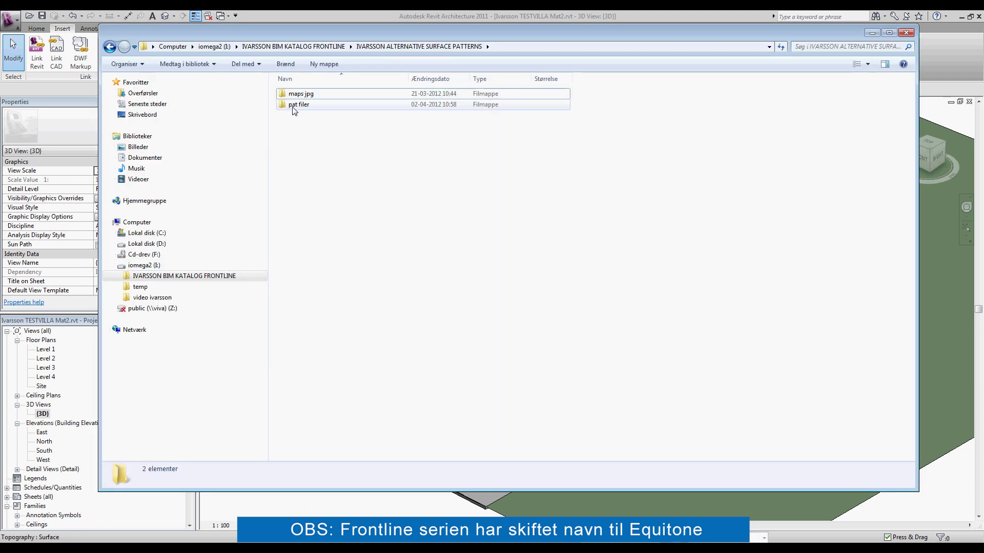
{"action": "double_click", "coordinate": [293, 107]}
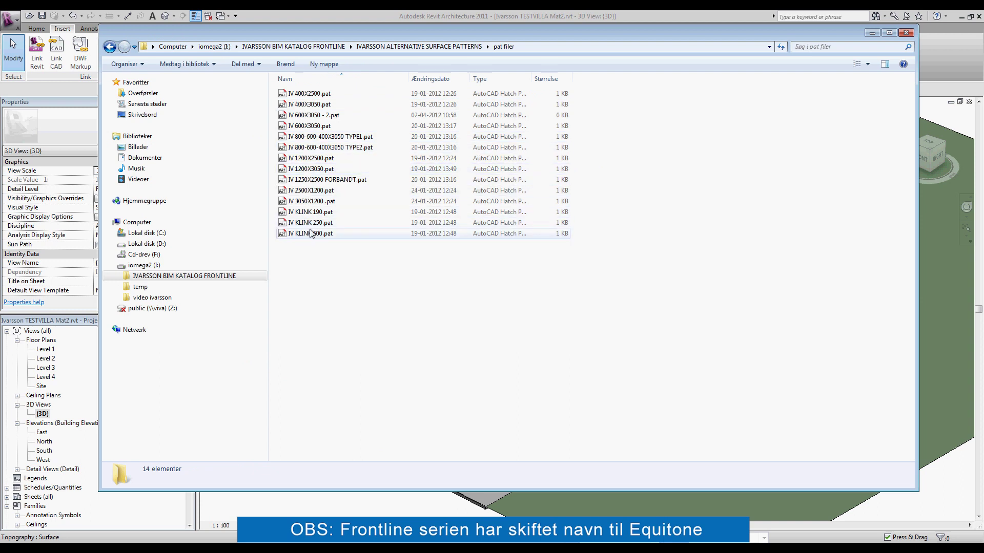
{"action": "left_click", "coordinate": [110, 47]}
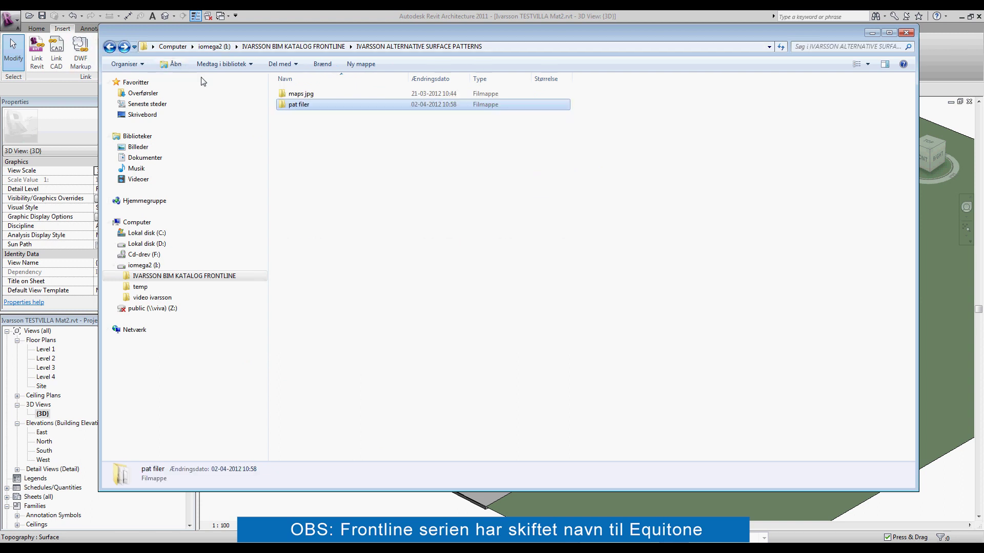
{"action": "double_click", "coordinate": [295, 95]}
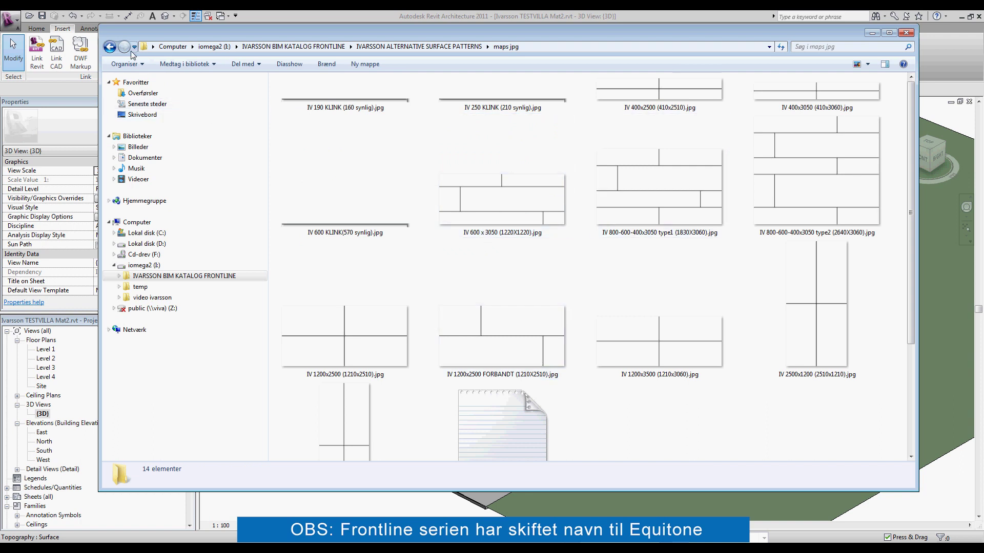
{"action": "left_click", "coordinate": [110, 47]}
{"action": "double_click", "coordinate": [293, 105]}
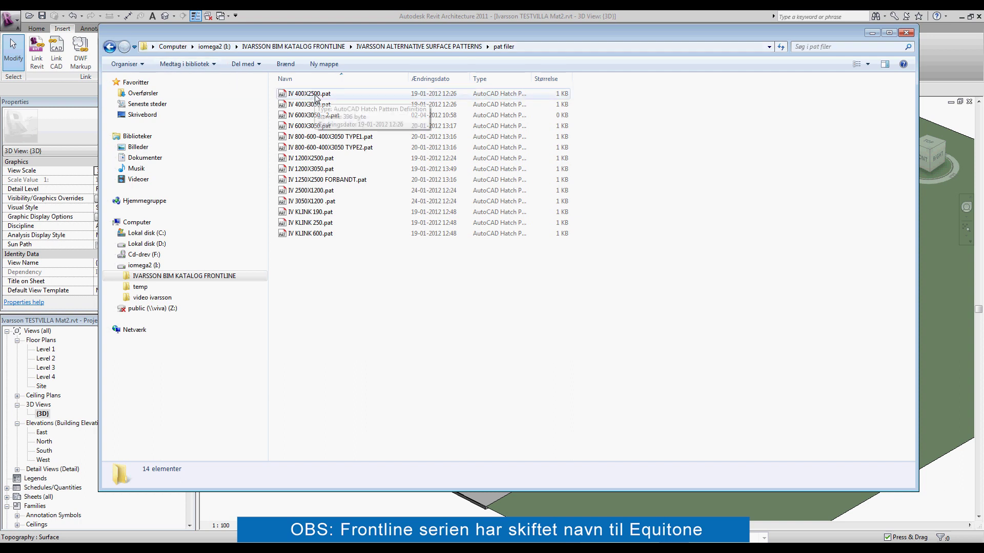
{"action": "mouse_move", "coordinate": [310, 94]}
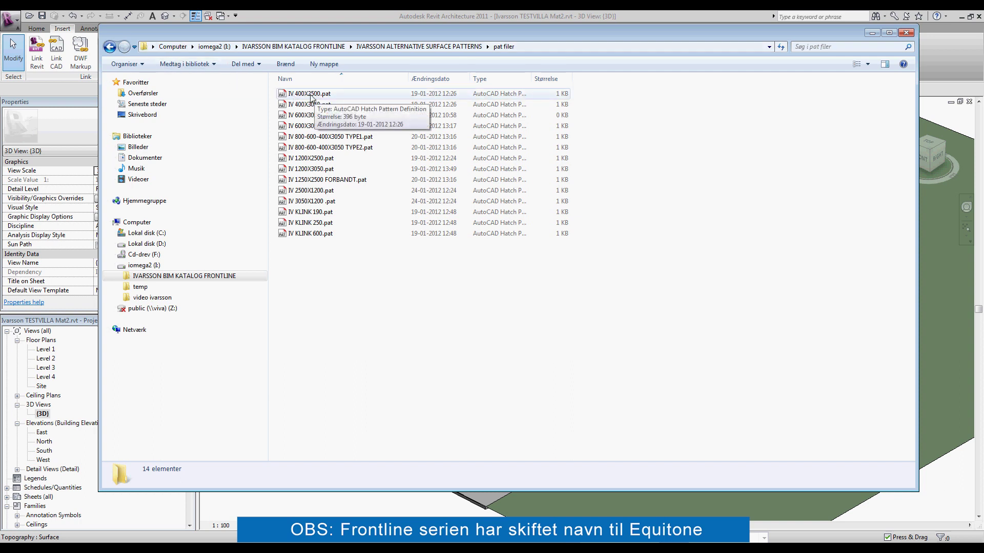
{"action": "key", "text": "BackSpace"}
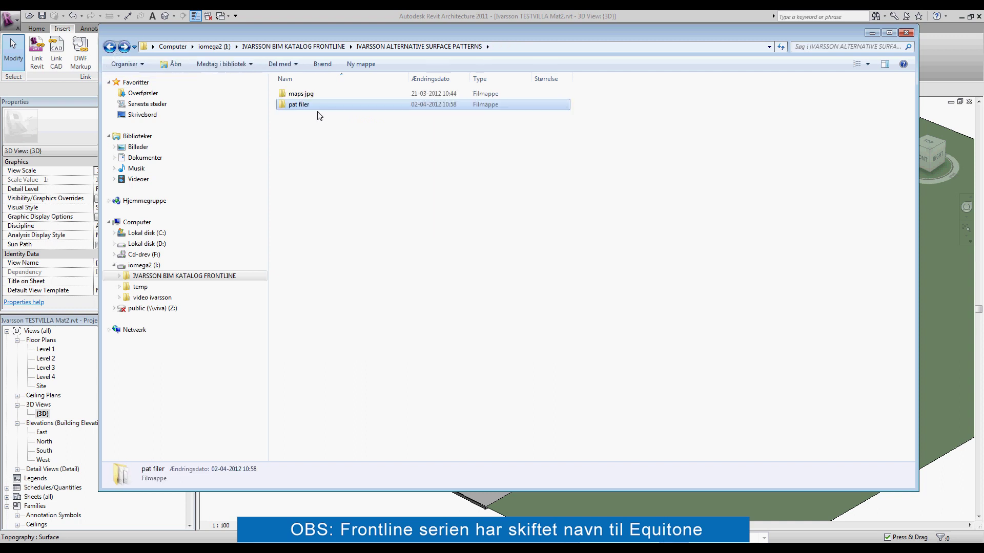
{"action": "double_click", "coordinate": [301, 94]}
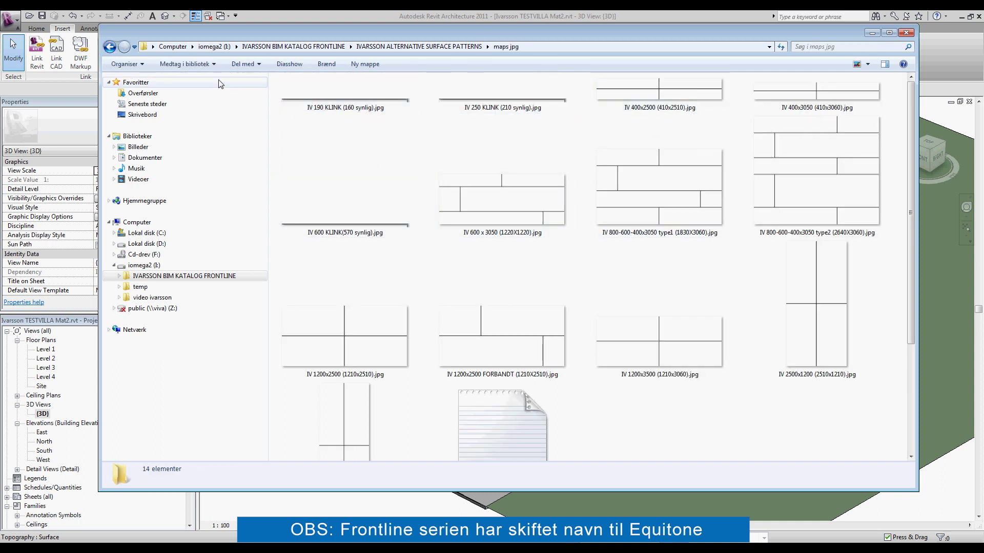
{"action": "left_click", "coordinate": [906, 32]}
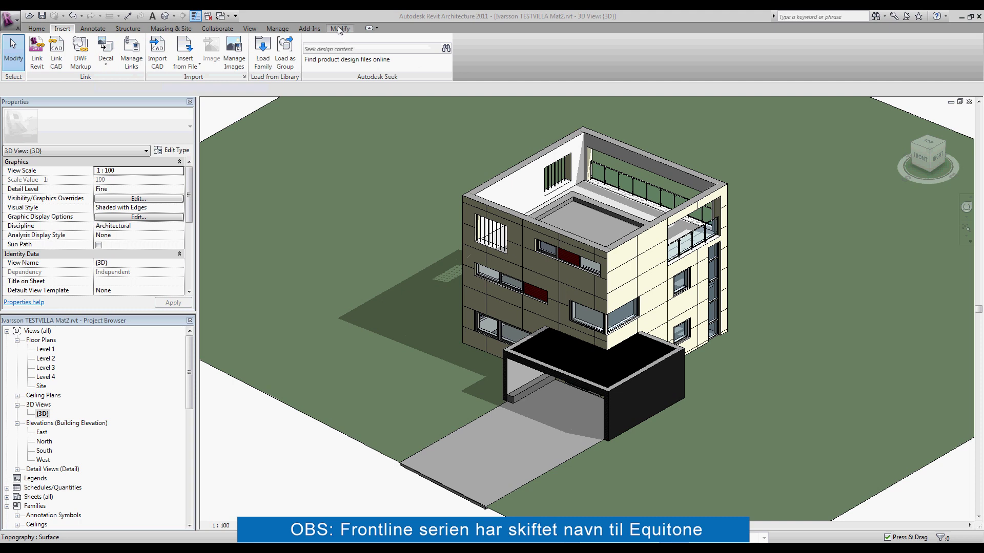
Duplicate material PU 241 Grå - 3100 x 1250 as IV-FRONTLINE PICTURA PU 241 Grå - 400*2500mm.
{"action": "left_click", "coordinate": [278, 29]}
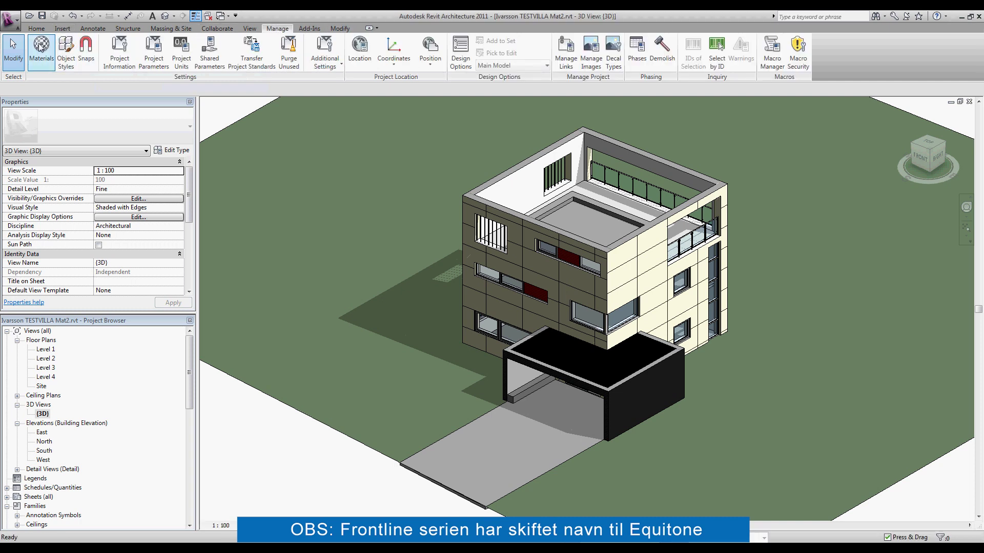
{"action": "left_click", "coordinate": [41, 48]}
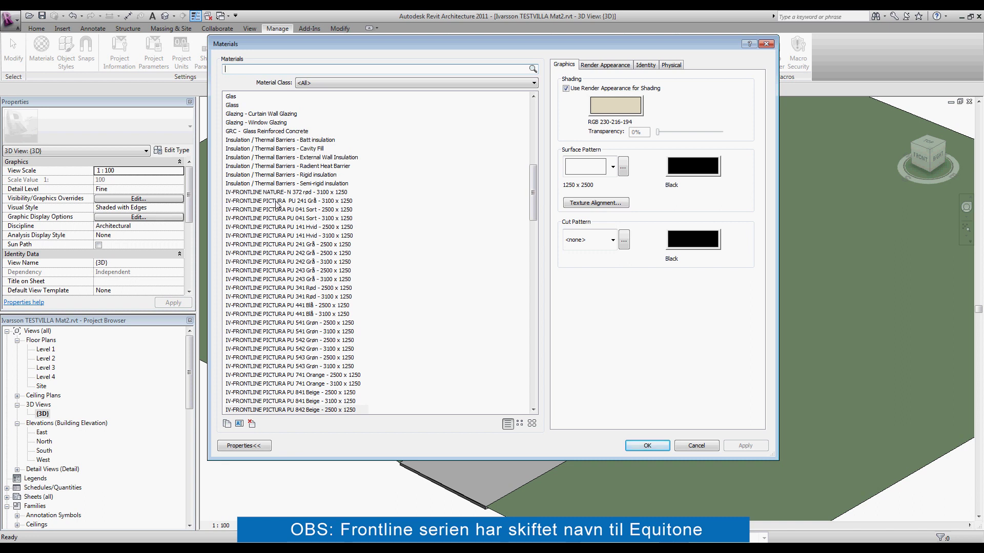
{"action": "left_click", "coordinate": [305, 201]}
{"action": "right_click", "coordinate": [306, 202]}
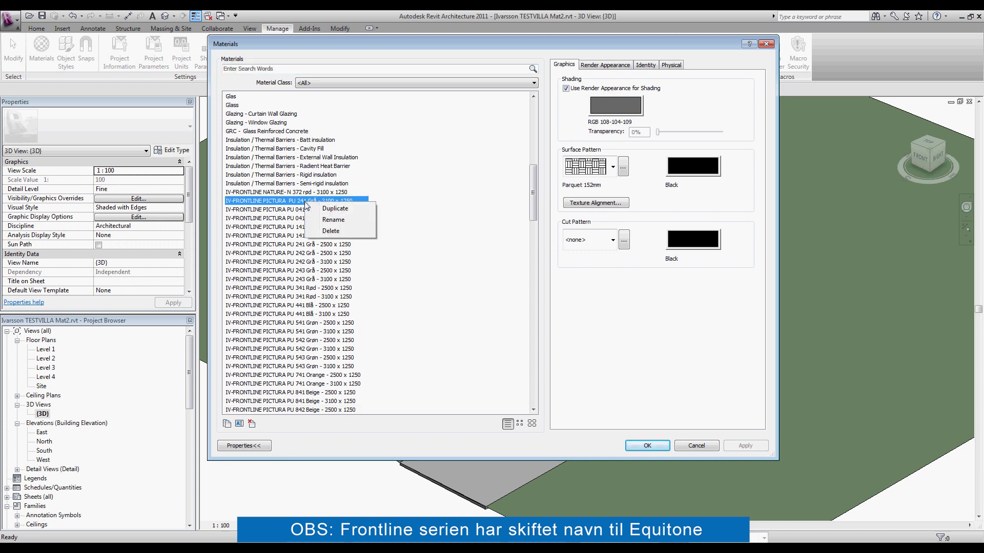
{"action": "left_click", "coordinate": [329, 210]}
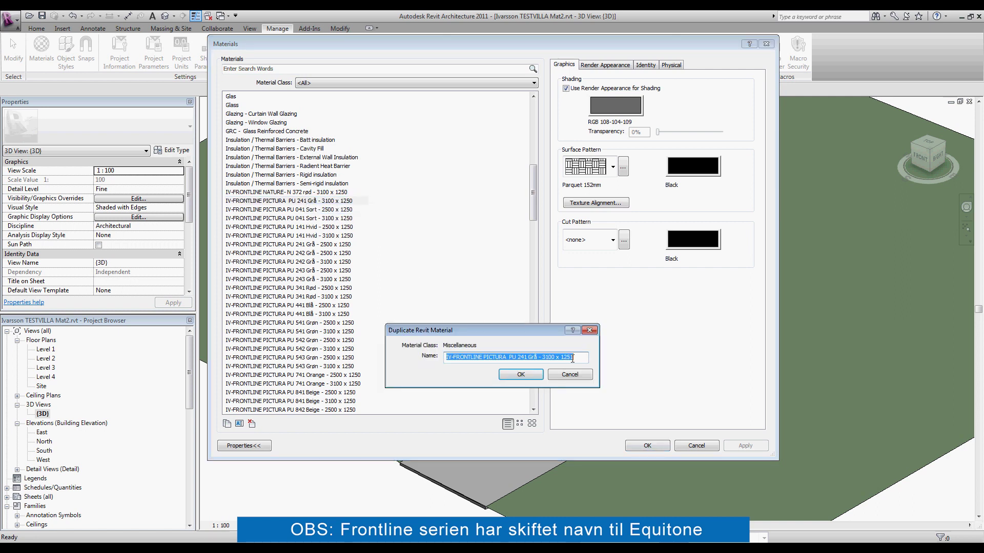
{"action": "left_click_drag", "start_coordinate": [573, 357], "coordinate": [546, 357]}
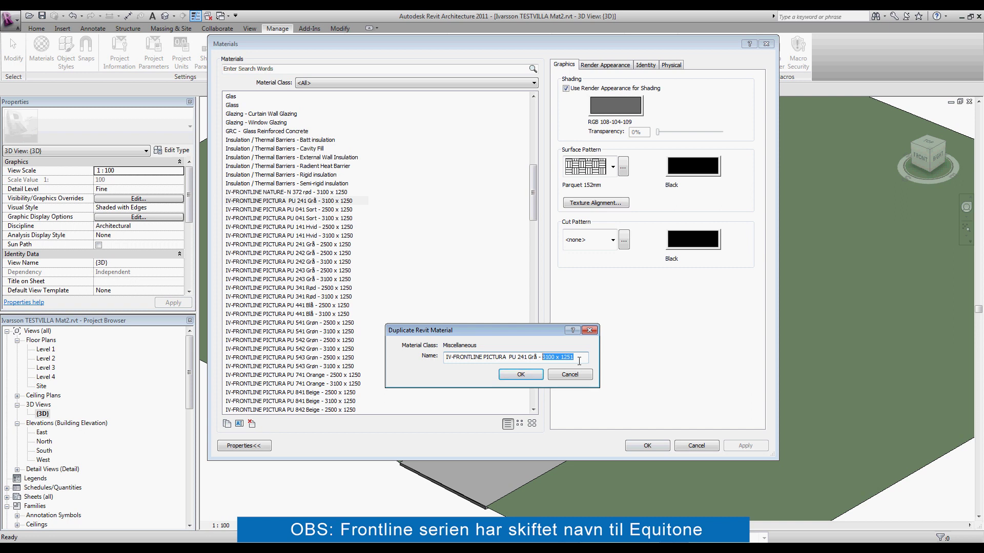
{"action": "type", "text": "400*"}
{"action": "left_click", "coordinate": [520, 374]}
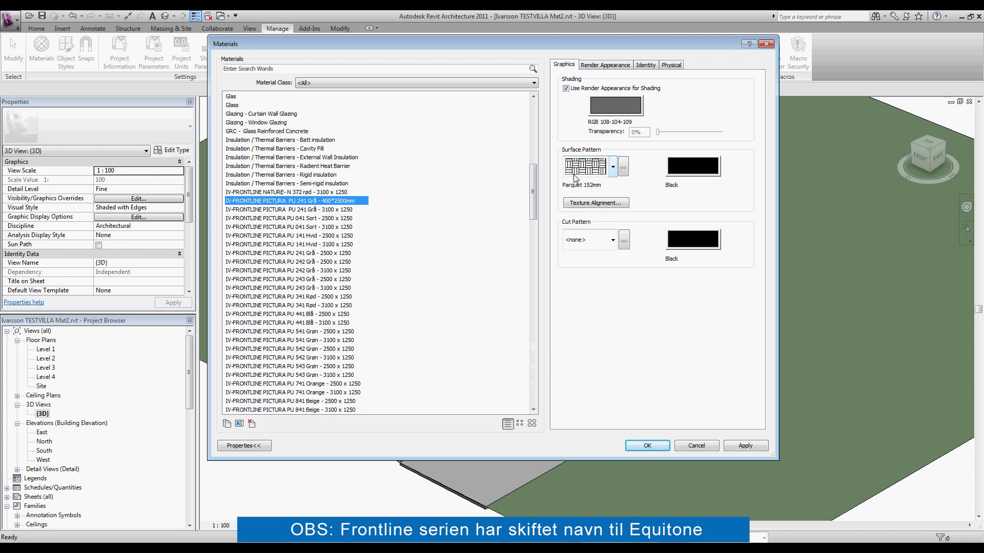
{"action": "left_click", "coordinate": [622, 167]}
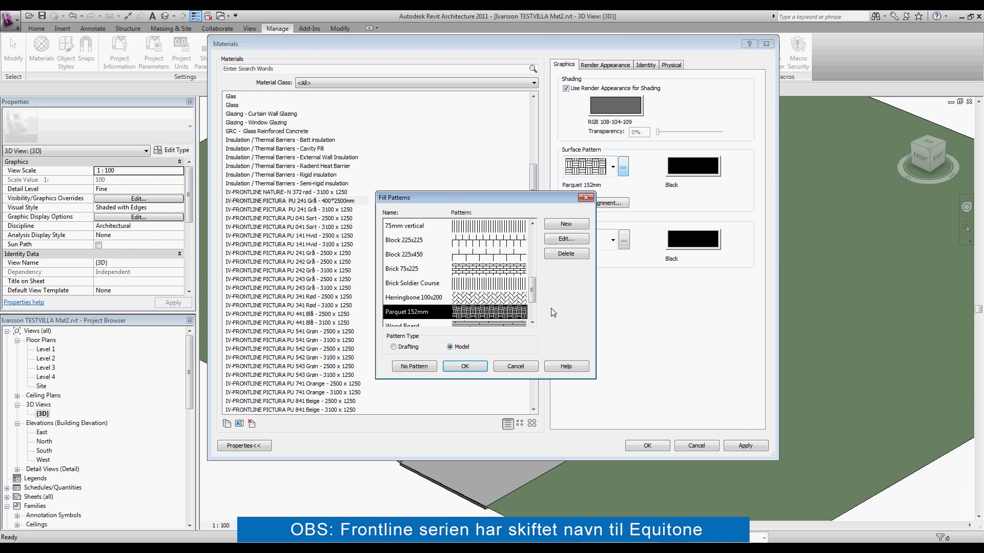
Import IV 400X2500.pat as custom pattern IV 400X2500 MM at scale 2 for the material surface.
{"action": "left_click_drag", "start_coordinate": [531, 291], "coordinate": [531, 303]}
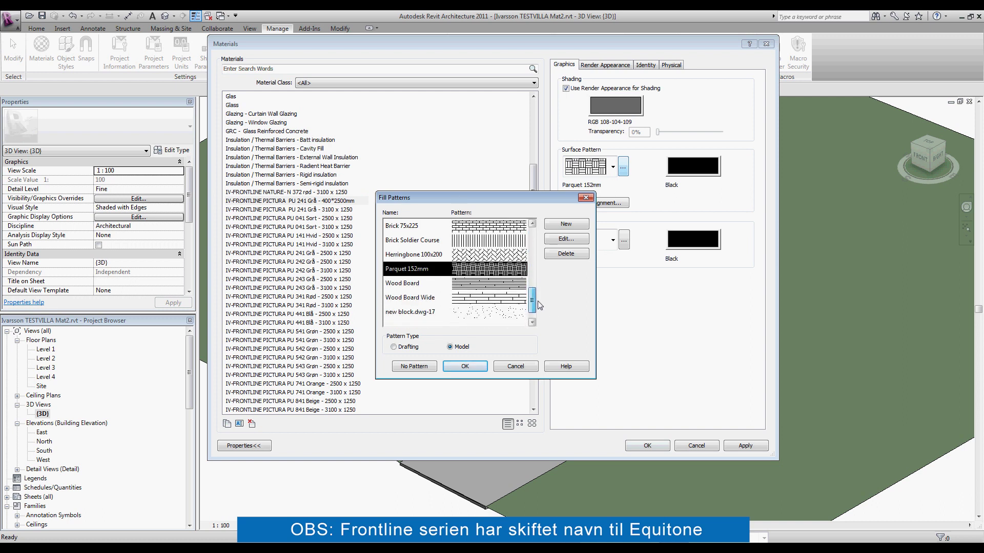
{"action": "left_click", "coordinate": [572, 227]}
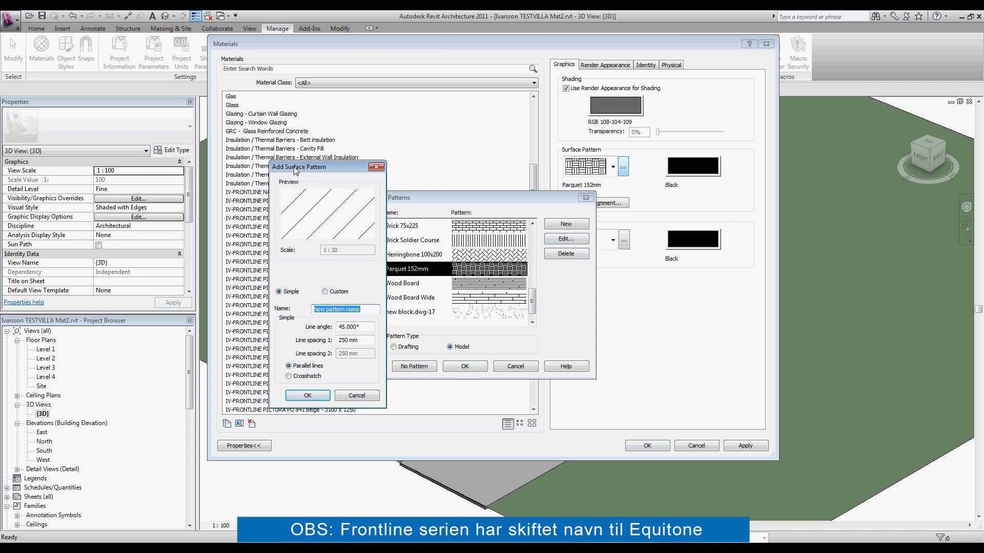
{"action": "left_click", "coordinate": [326, 292]}
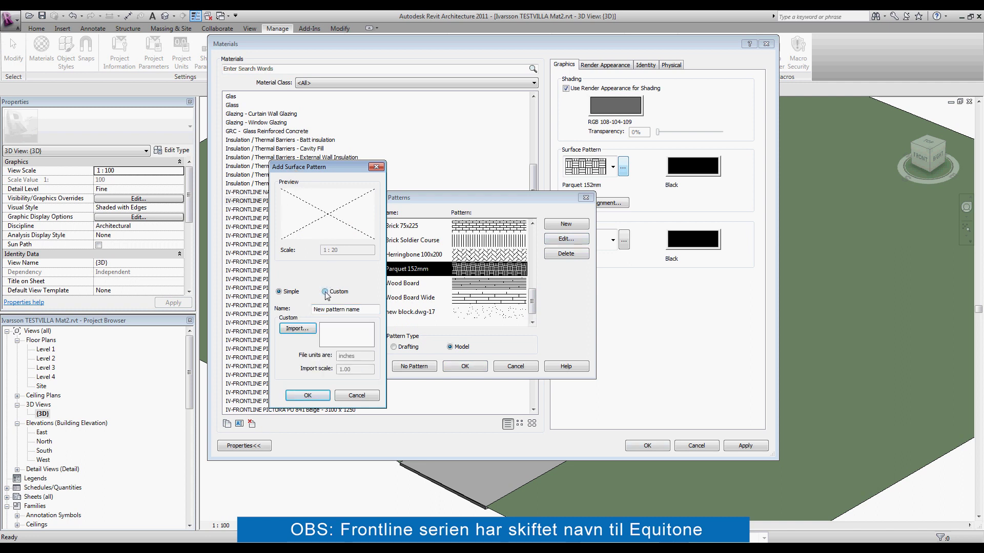
{"action": "left_click", "coordinate": [298, 332]}
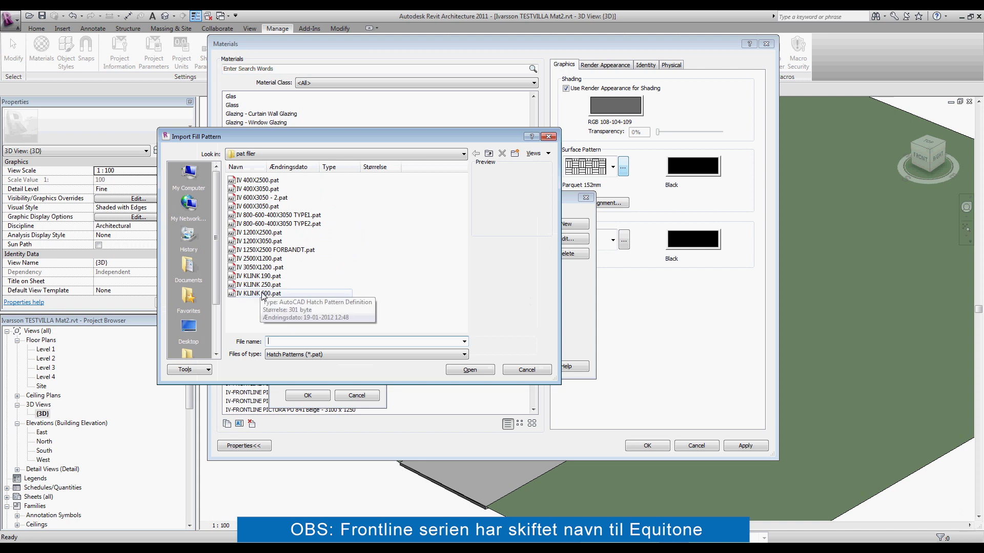
{"action": "left_click", "coordinate": [254, 180]}
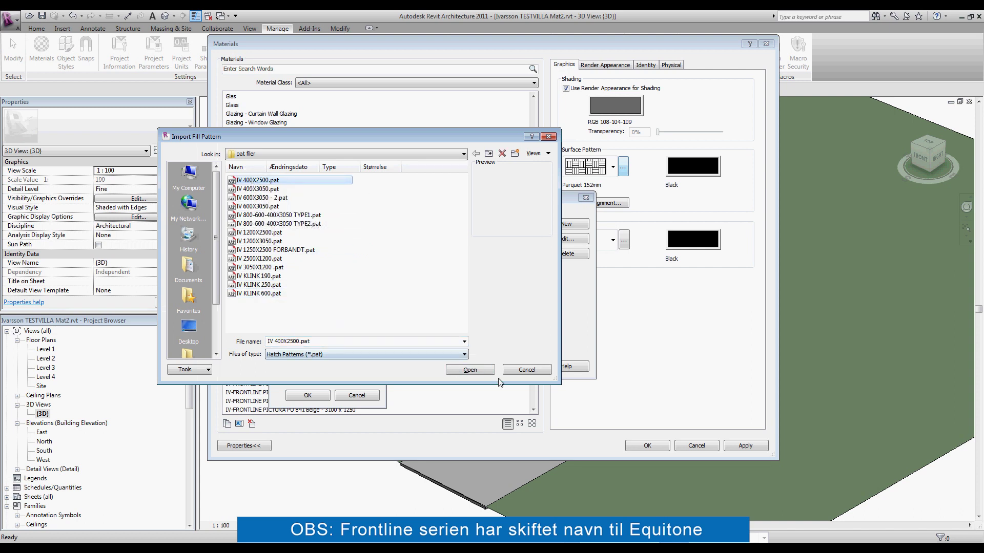
{"action": "left_click", "coordinate": [482, 371]}
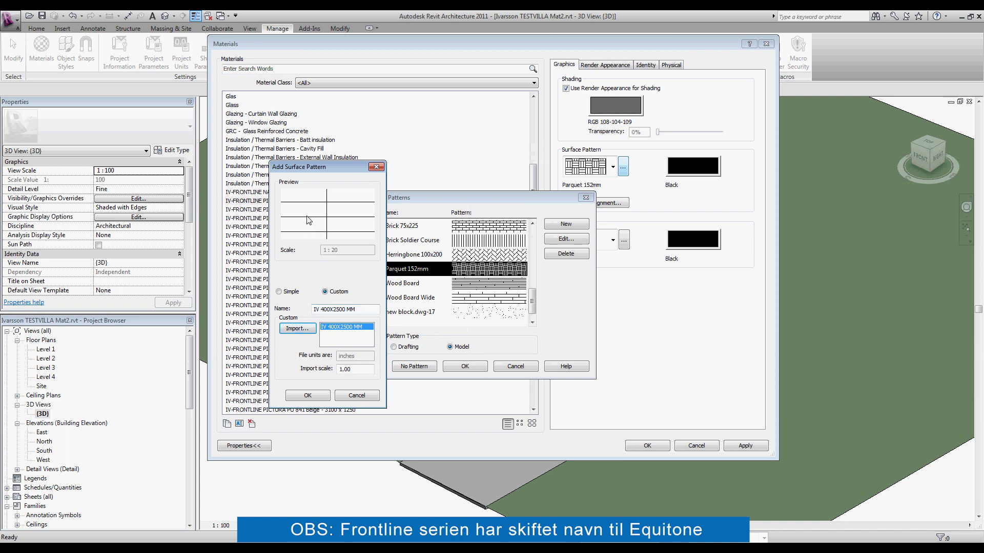
{"action": "left_click_drag", "start_coordinate": [359, 370], "coordinate": [329, 372]}
{"action": "left_click", "coordinate": [325, 398]}
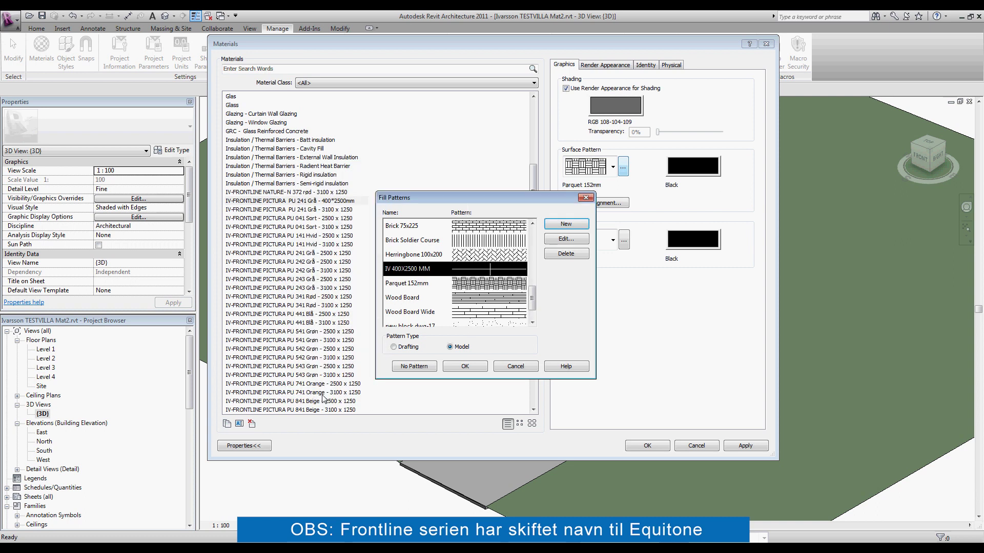
{"action": "left_click", "coordinate": [465, 366]}
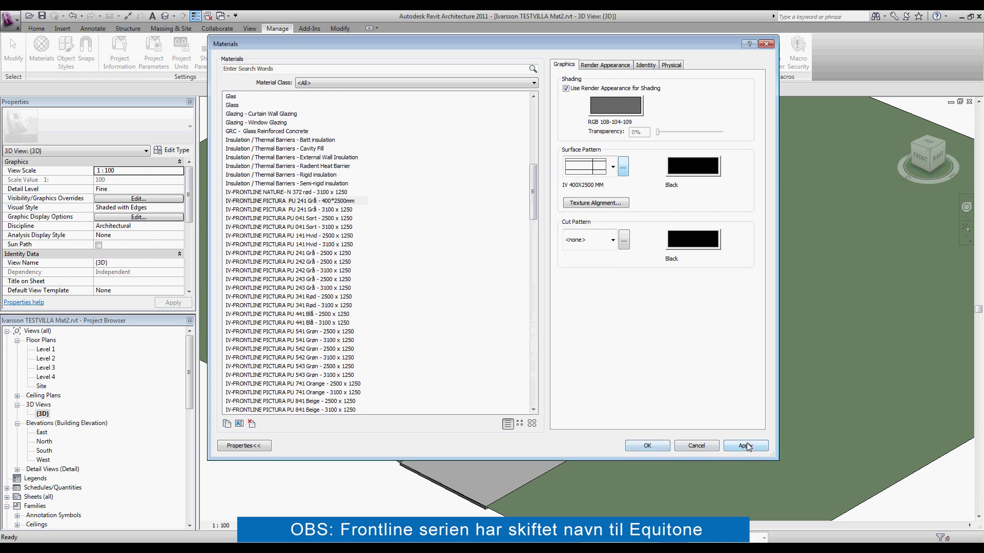
Save the materials and duplicate the left facade wall's type as yderværg 450mm pu241 grå 400*2500mm.
{"action": "left_click", "coordinate": [647, 446]}
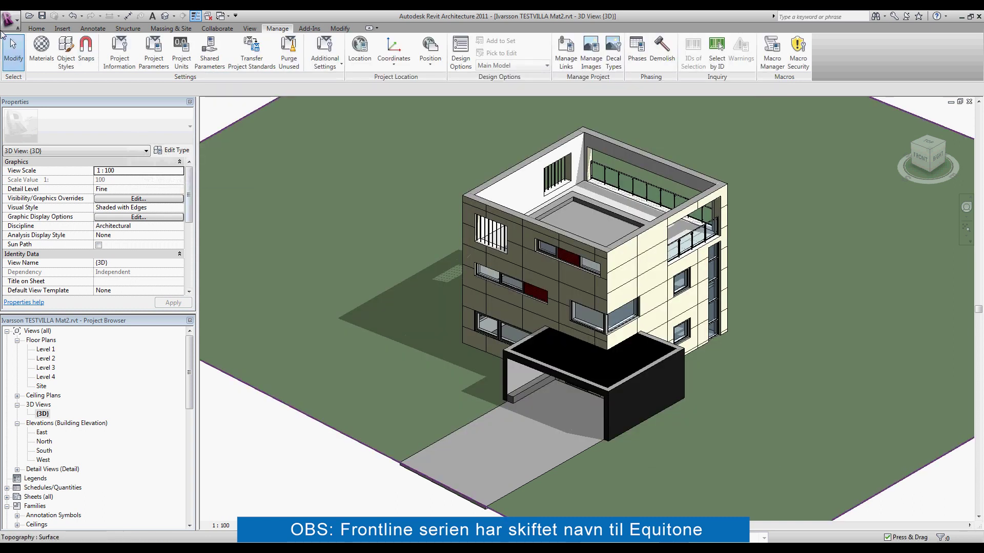
{"action": "left_click", "coordinate": [496, 207]}
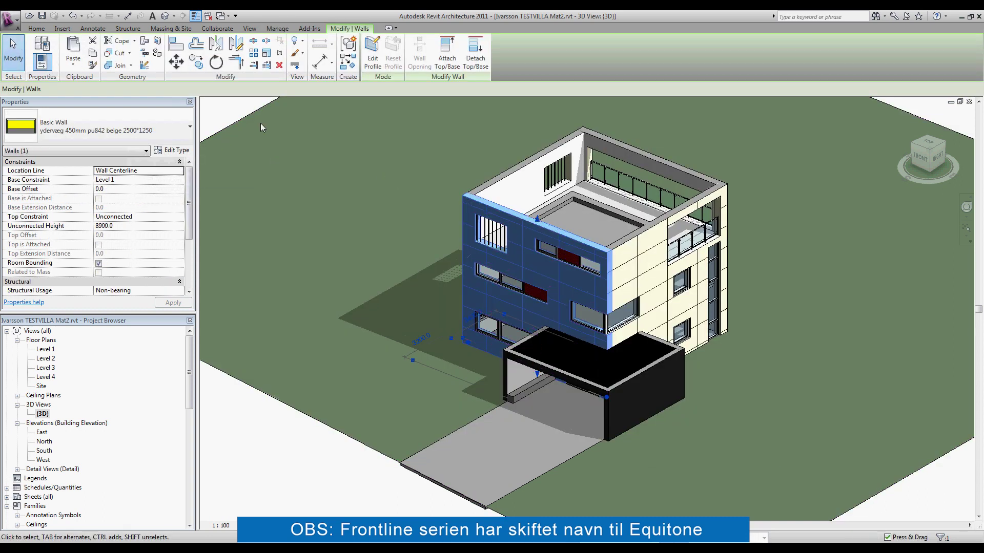
{"action": "left_click", "coordinate": [174, 149]}
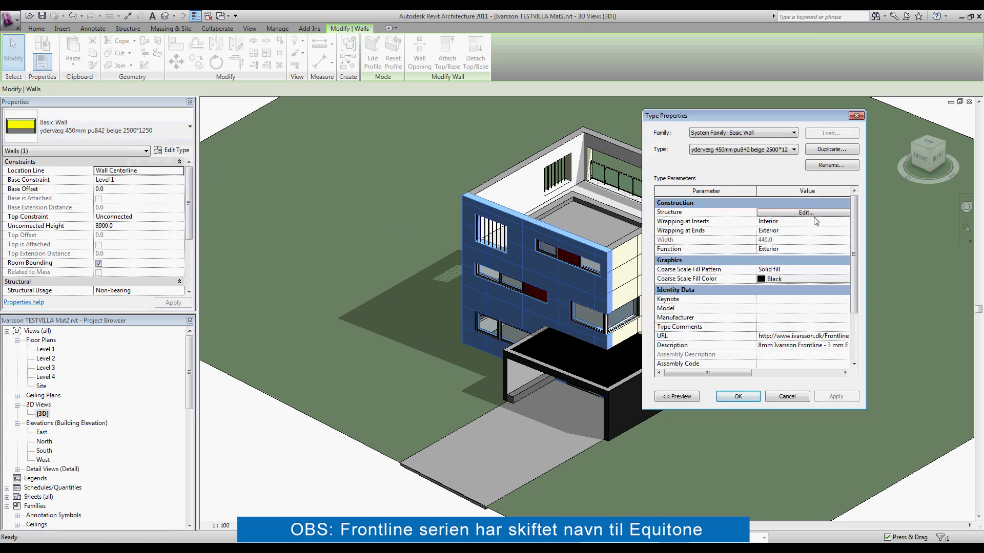
{"action": "left_click", "coordinate": [836, 149]}
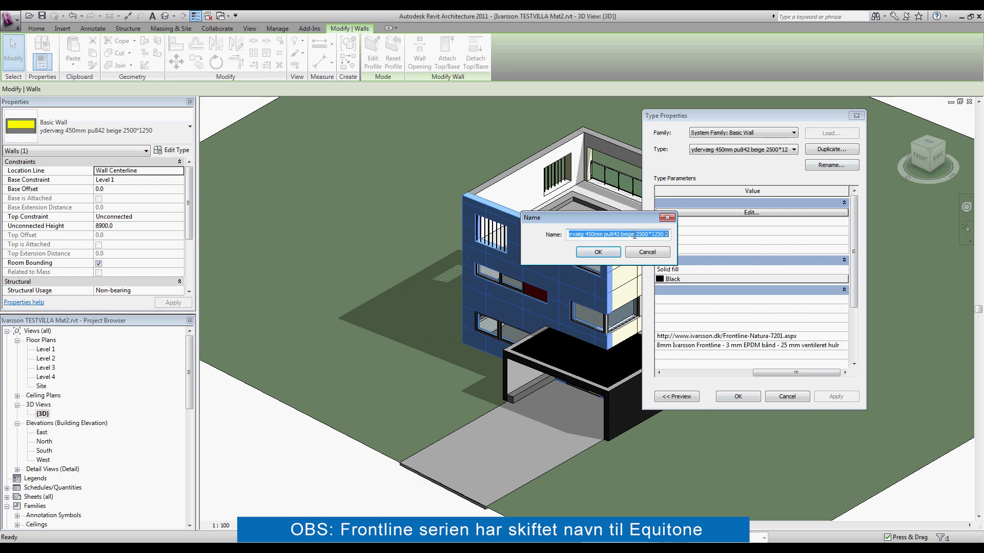
{"action": "left_click_drag", "start_coordinate": [611, 234], "coordinate": [679, 237]}
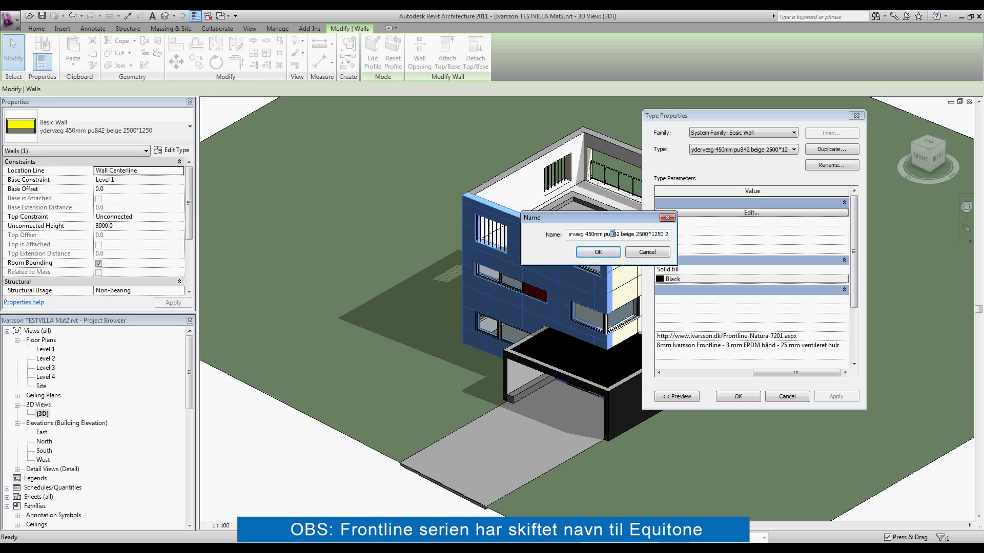
{"action": "type", "text": "2"}
{"action": "type", "text": "mm"}
{"action": "left_click", "coordinate": [598, 252]}
Set the outer Frontline layer to the grey 400*2500mm material and apply the type.
{"action": "left_click", "coordinate": [775, 213]}
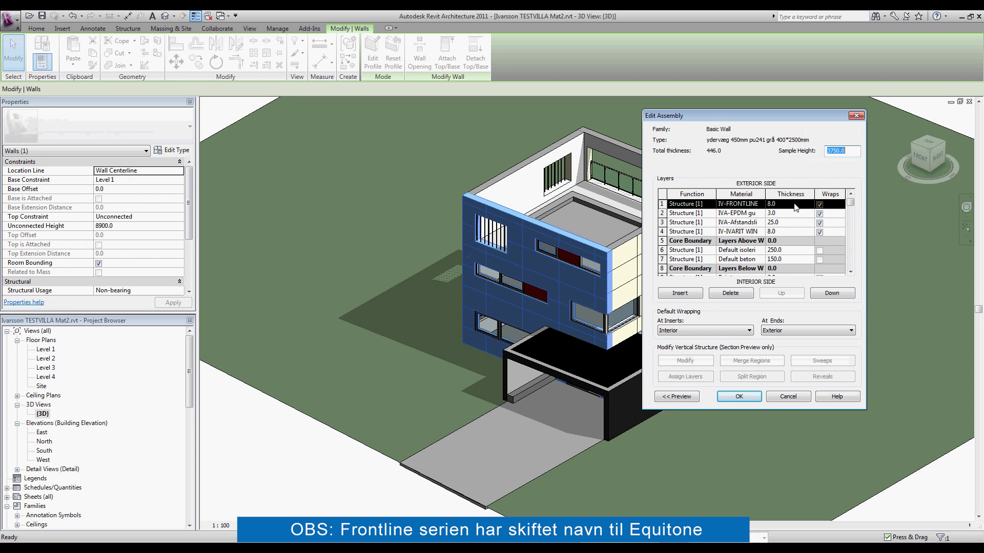
{"action": "left_click", "coordinate": [761, 205]}
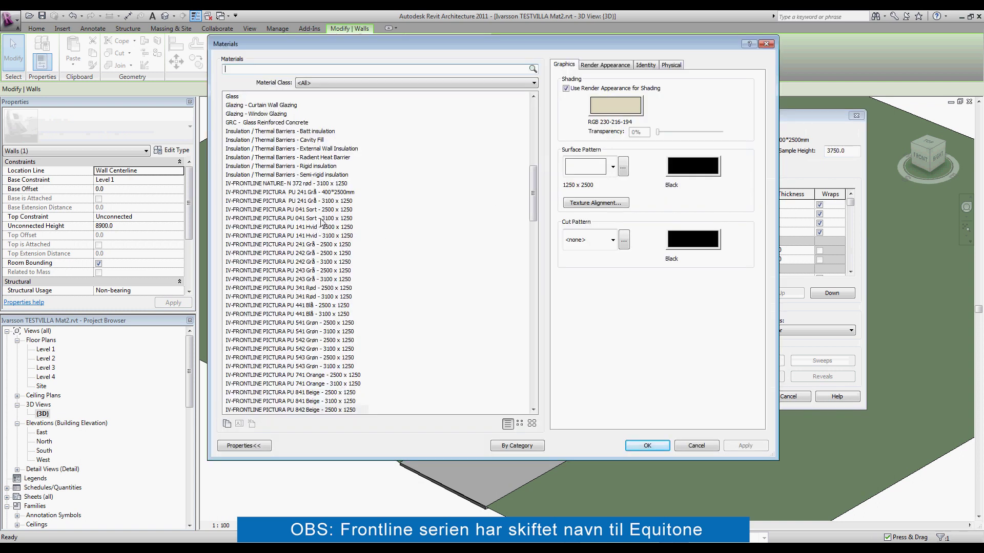
{"action": "left_click", "coordinate": [286, 193]}
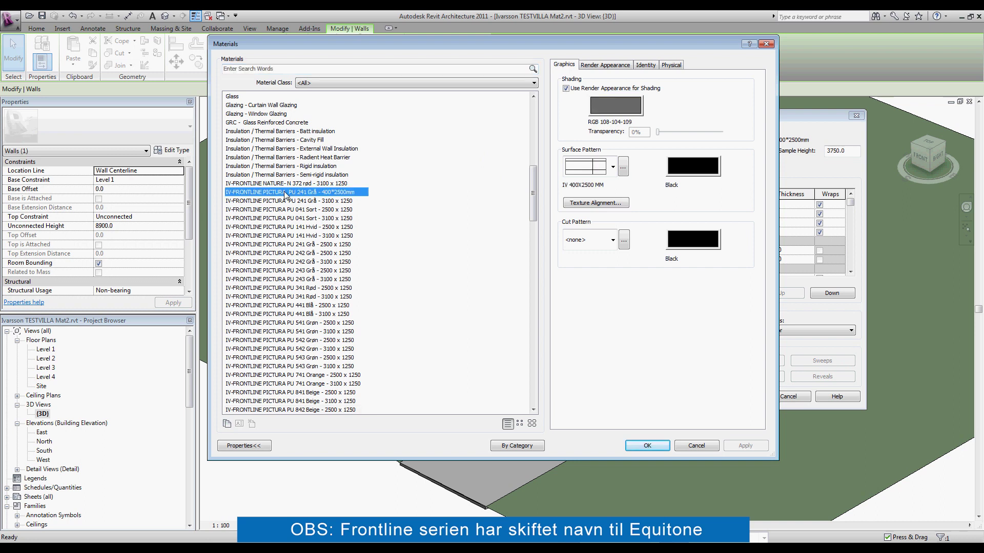
{"action": "left_click", "coordinate": [653, 444]}
{"action": "left_click", "coordinate": [746, 399]}
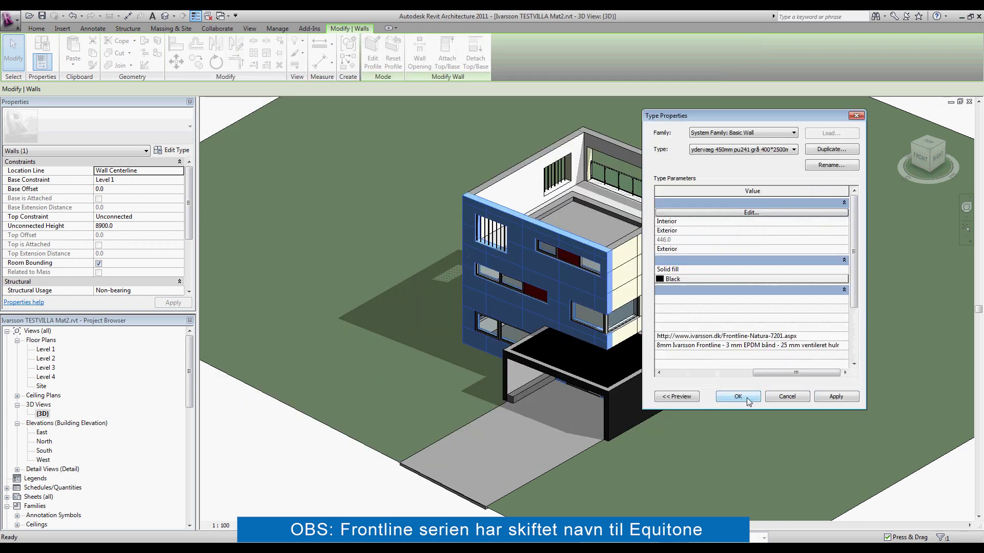
{"action": "left_click", "coordinate": [740, 397]}
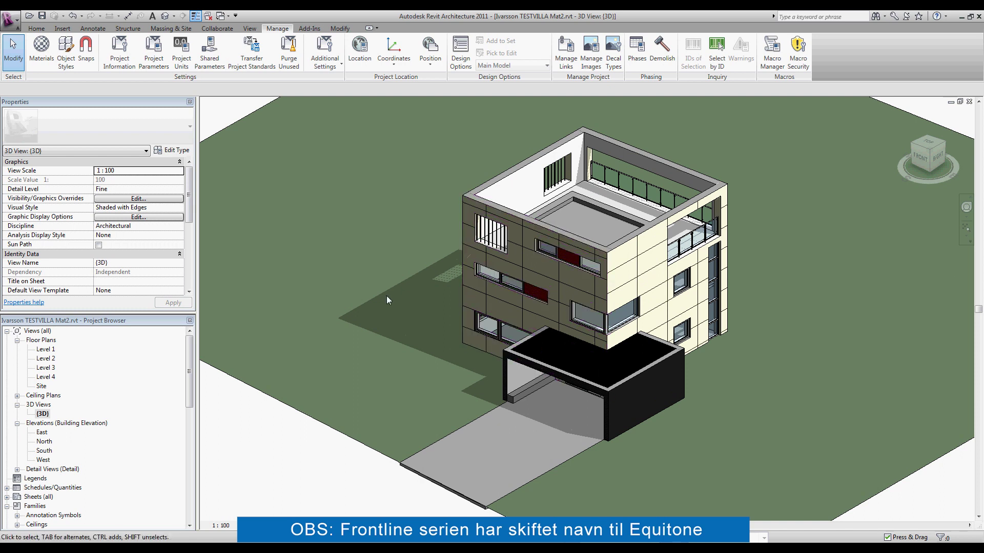
Start a new wall using the Brick Over Block stacked wall type.
{"action": "left_click", "coordinate": [32, 29]}
{"action": "left_click", "coordinate": [39, 64]}
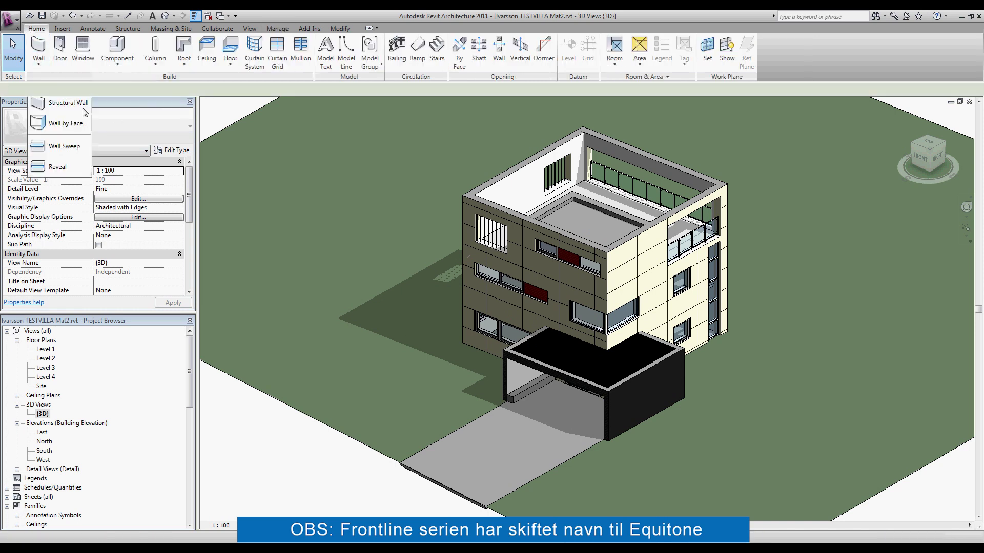
{"action": "left_click", "coordinate": [58, 81]}
{"action": "left_click", "coordinate": [153, 130]}
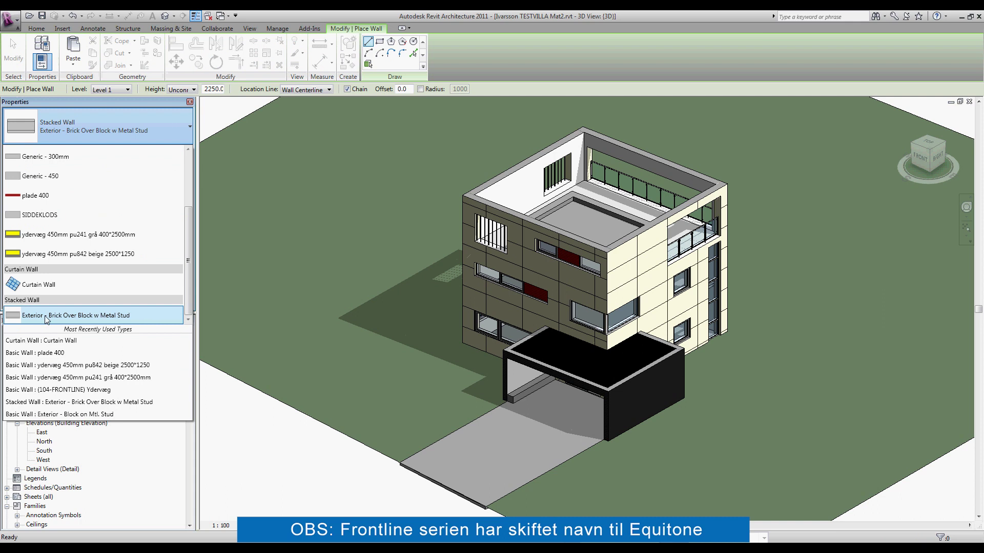
{"action": "left_click", "coordinate": [46, 317]}
Duplicate the Brick Over Block stacked type as ivarsson ydervæg stacked 450mm.
{"action": "left_click", "coordinate": [176, 150]}
{"action": "left_click", "coordinate": [772, 149]}
{"action": "left_click", "coordinate": [752, 158]}
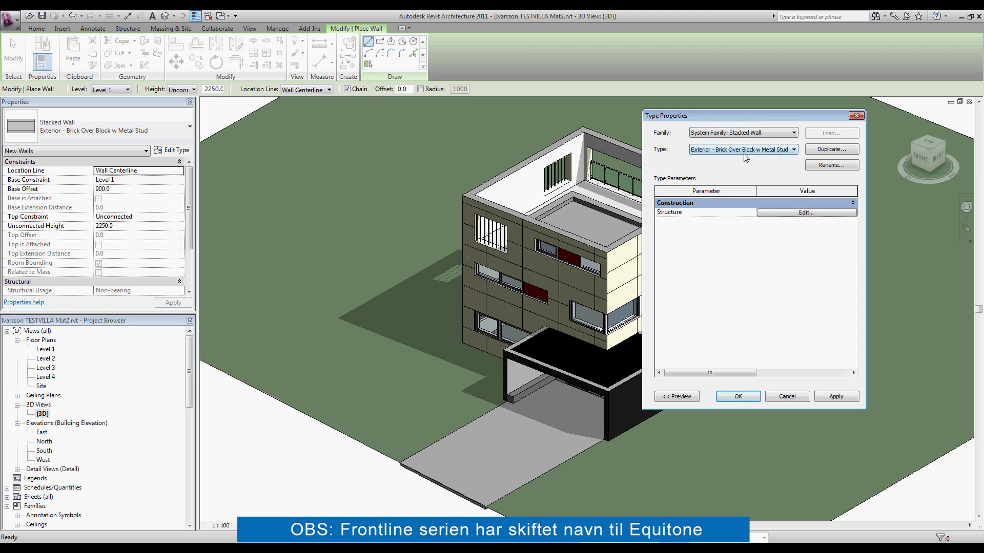
{"action": "left_click", "coordinate": [834, 150]}
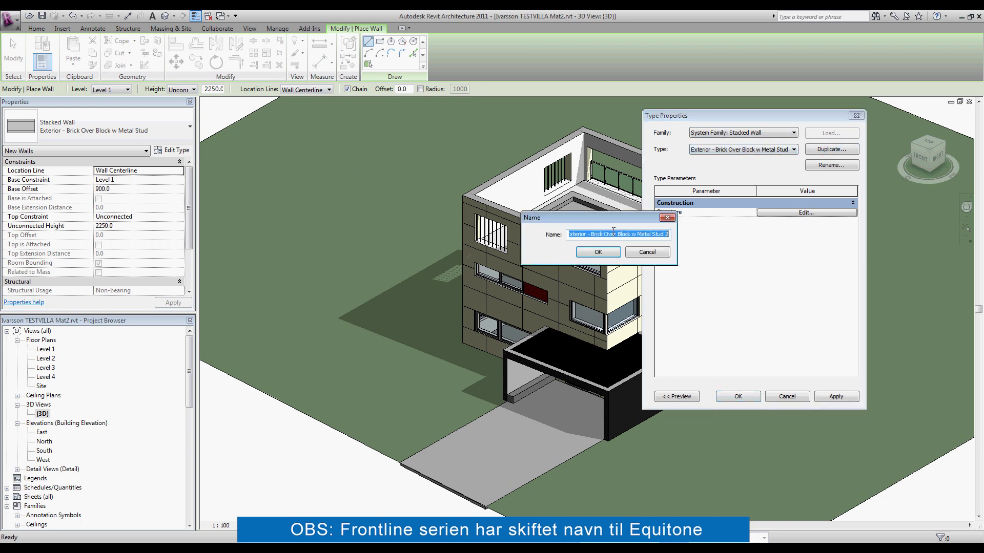
{"action": "key", "text": "BackSpace"}
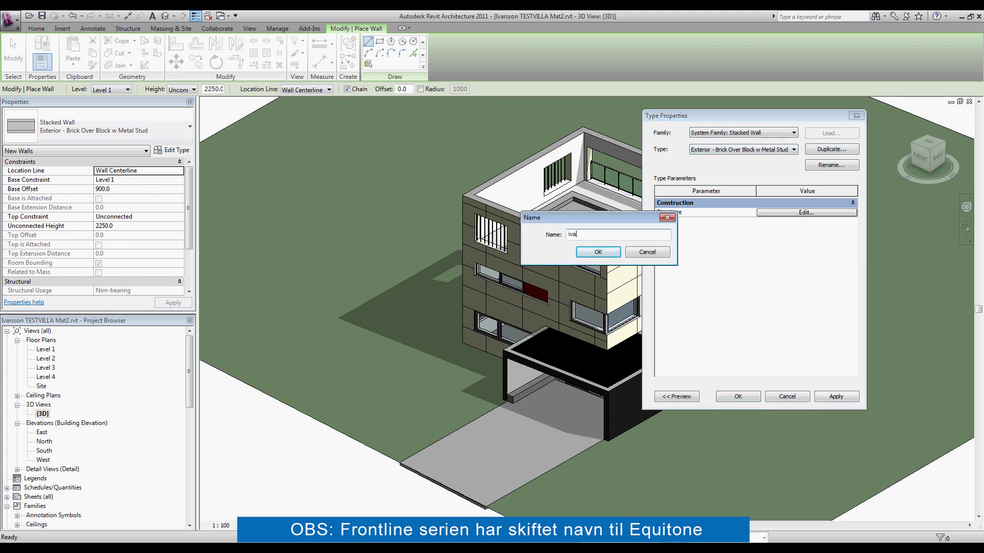
{"action": "type", "text": "sson ydervæg stacked 450mm"}
{"action": "left_click", "coordinate": [598, 252]}
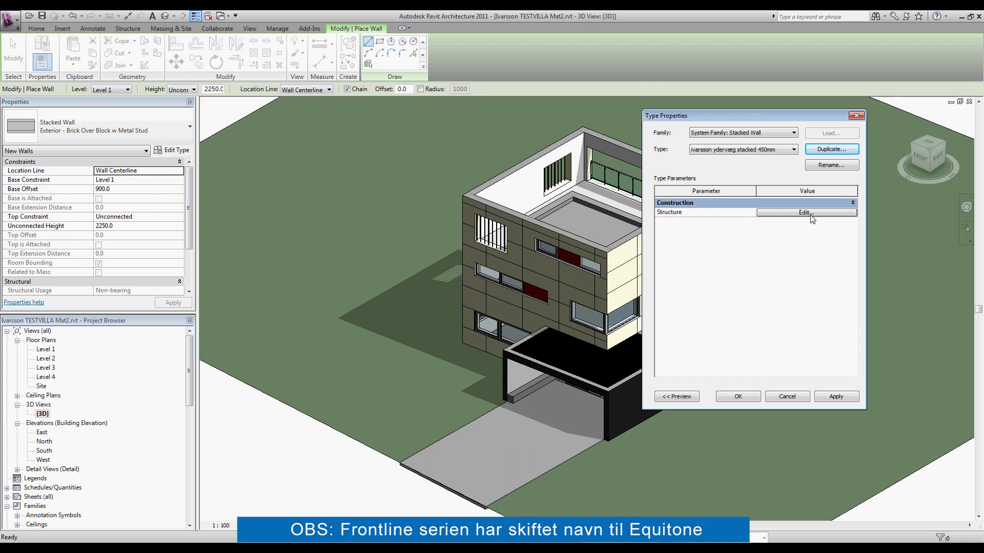
{"action": "left_click", "coordinate": [813, 214]}
Align segments on the centerline and make the lower segment a ydervæg type, 2650 high.
{"action": "left_click", "coordinate": [752, 153]}
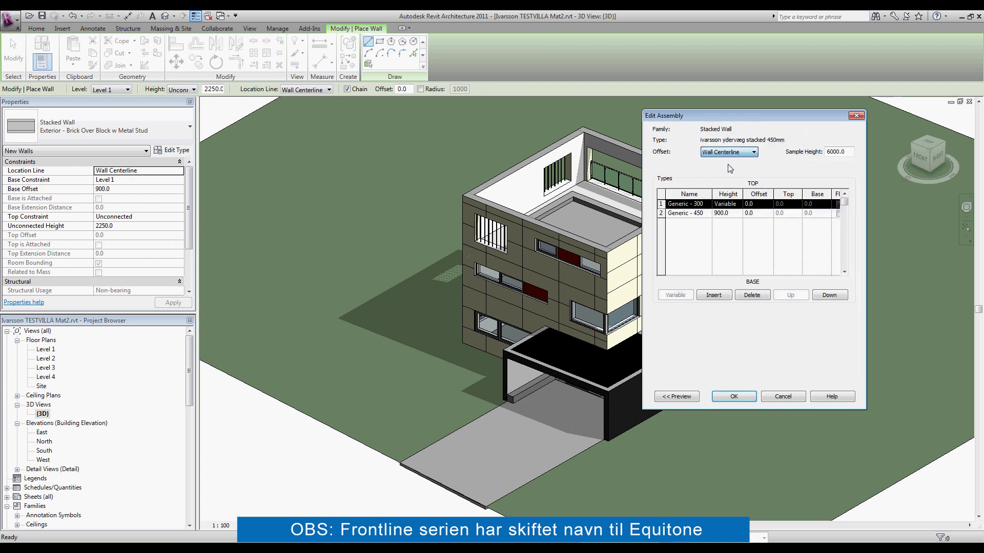
{"action": "left_click", "coordinate": [732, 214]}
{"action": "type", "text": "2650"}
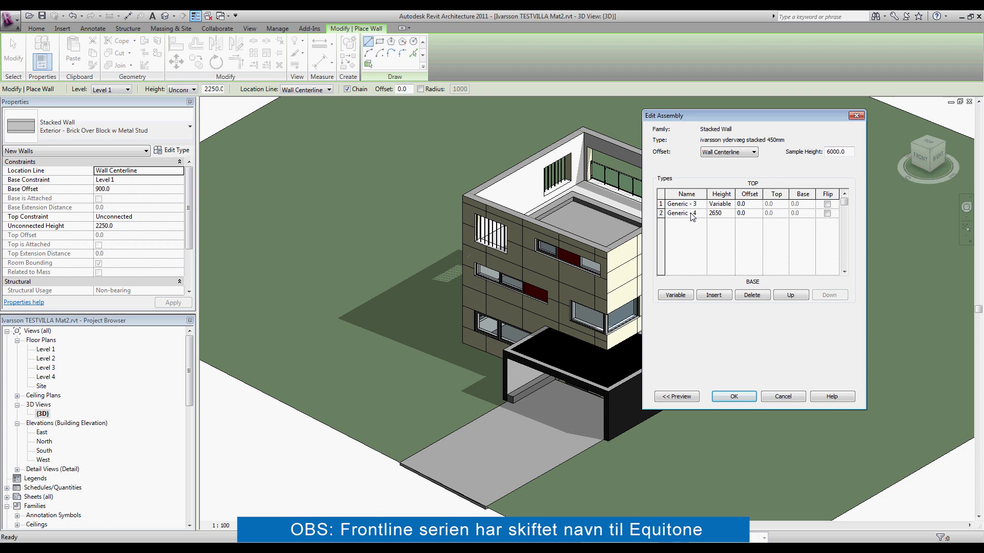
{"action": "left_click", "coordinate": [695, 215]}
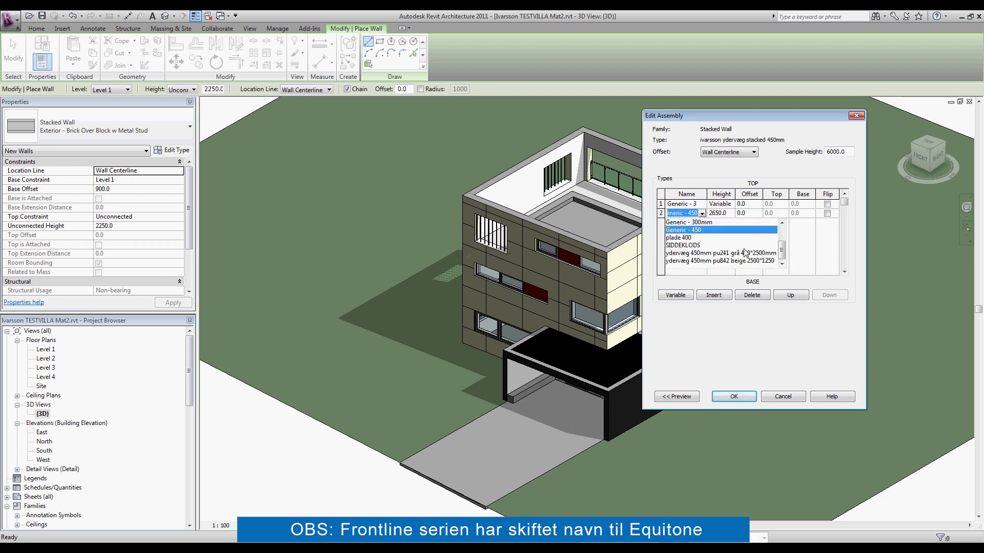
{"action": "left_click", "coordinate": [739, 258]}
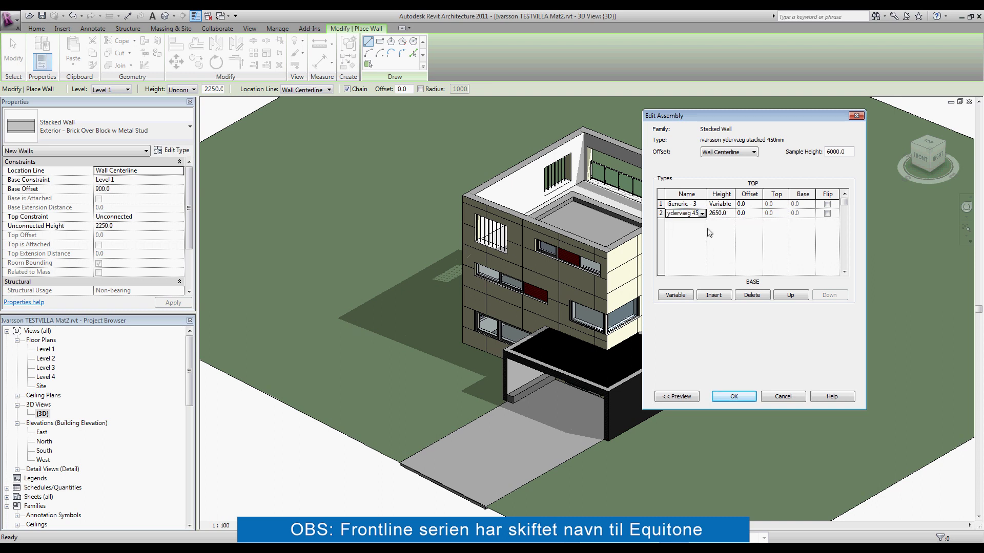
Make the top segment a ydervæg wall type and apply the stacked wall settings.
{"action": "left_click", "coordinate": [697, 205]}
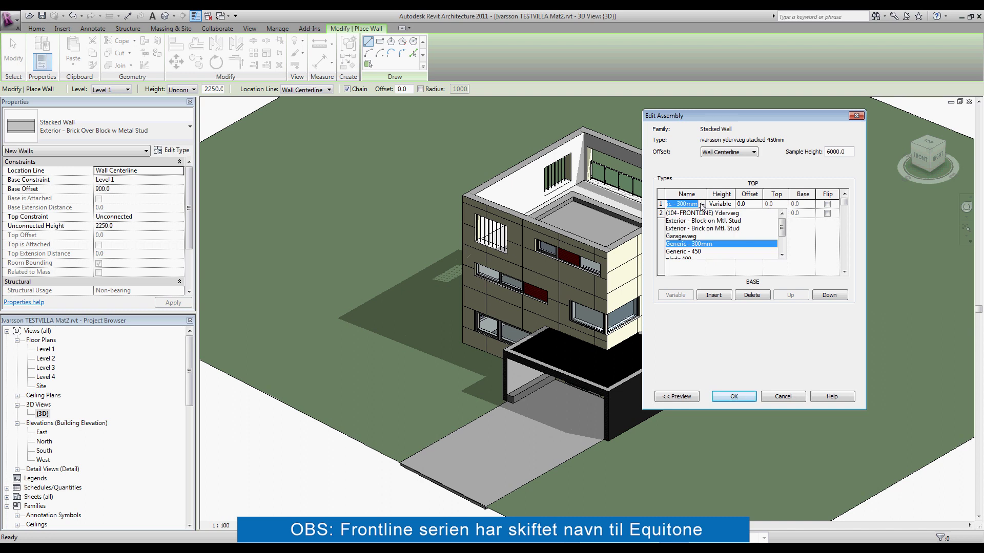
{"action": "left_click_drag", "start_coordinate": [782, 229], "coordinate": [786, 240]}
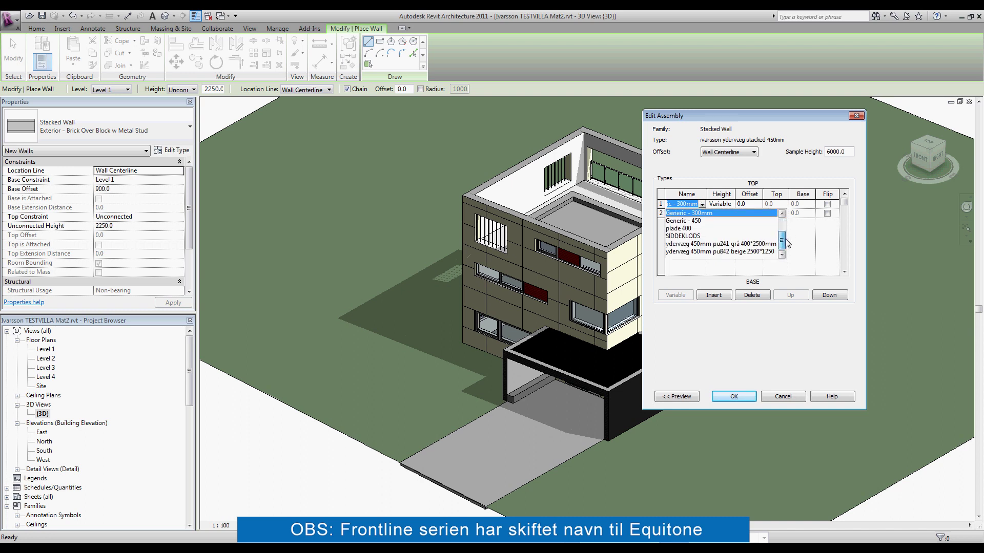
{"action": "left_click", "coordinate": [724, 259]}
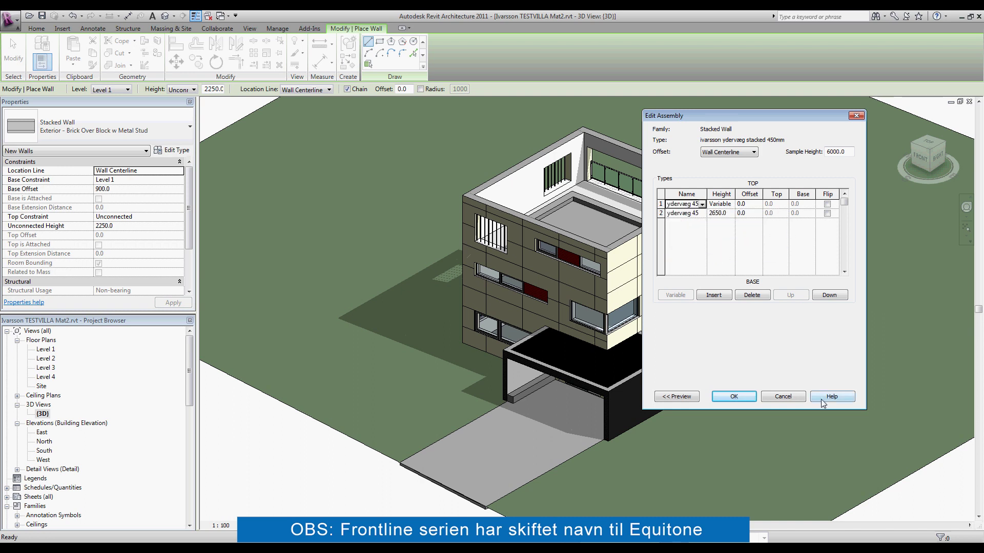
{"action": "left_click", "coordinate": [731, 402]}
{"action": "left_click", "coordinate": [846, 399]}
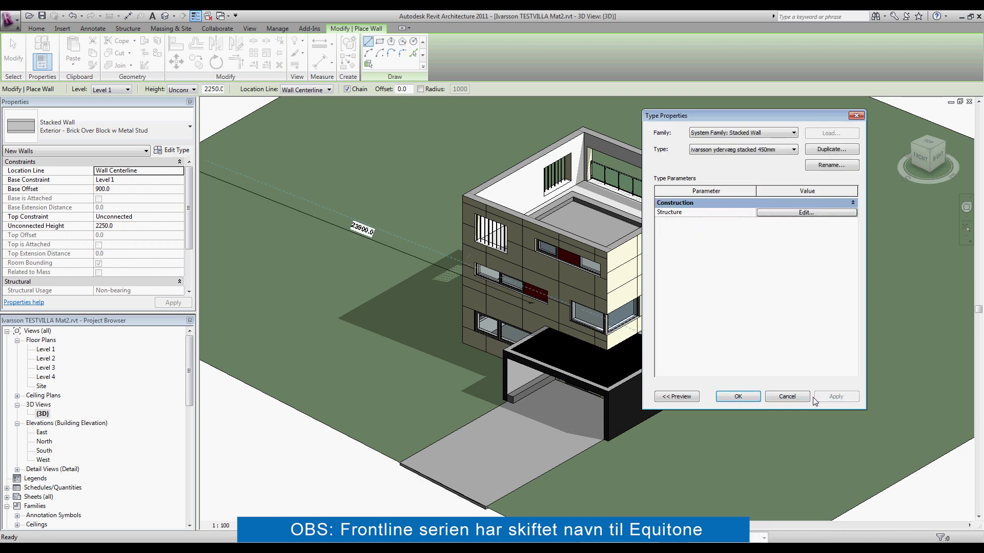
{"action": "left_click", "coordinate": [739, 398]}
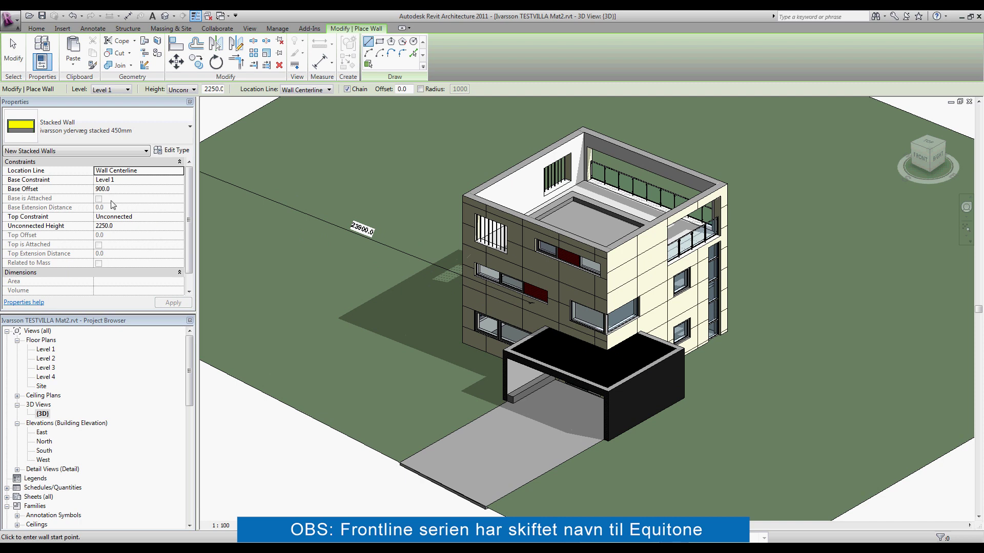
Stop placing walls and select the four exterior facade walls.
{"action": "left_click", "coordinate": [12, 51]}
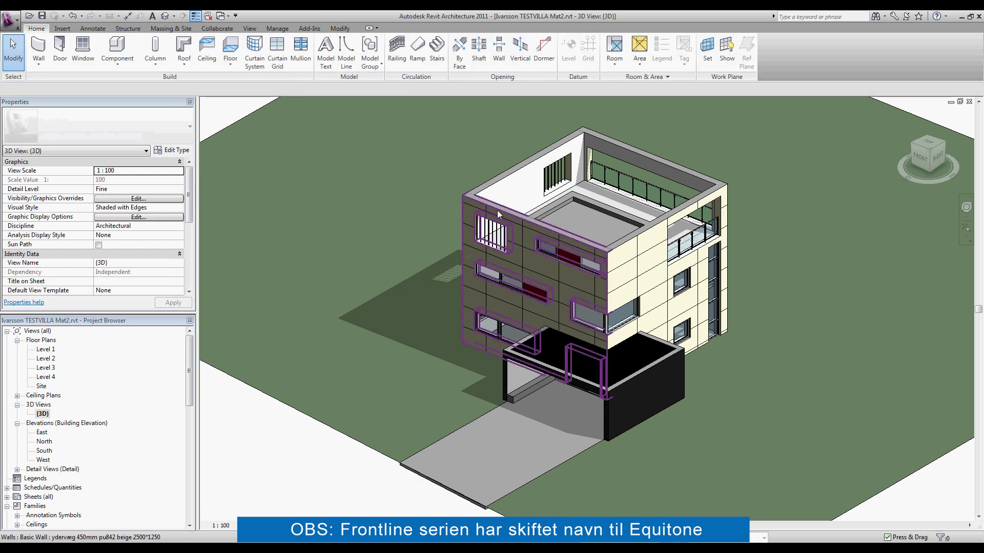
{"action": "left_click", "coordinate": [498, 214]}
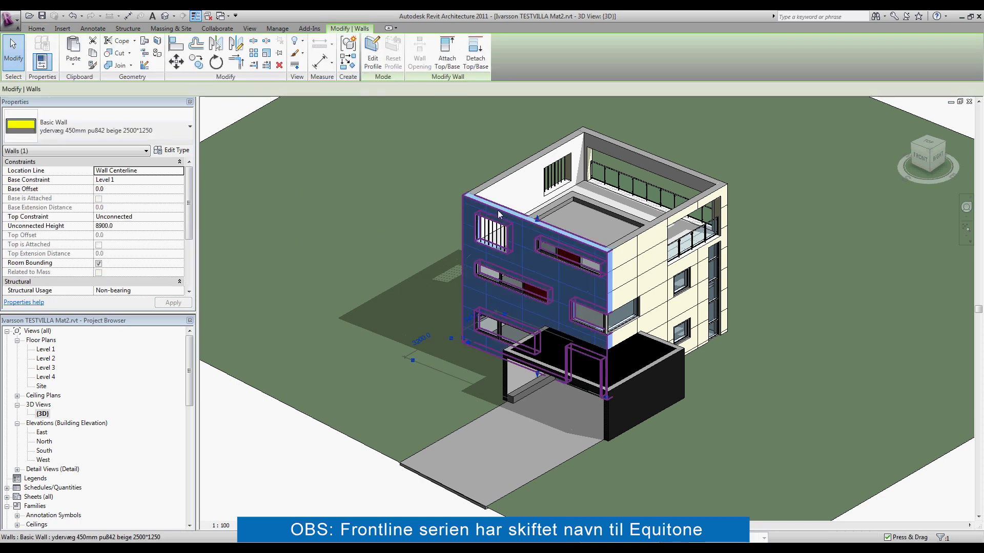
{"action": "left_click", "coordinate": [670, 217], "text": "ctrl"}
{"action": "left_click", "coordinate": [690, 175], "text": "ctrl"}
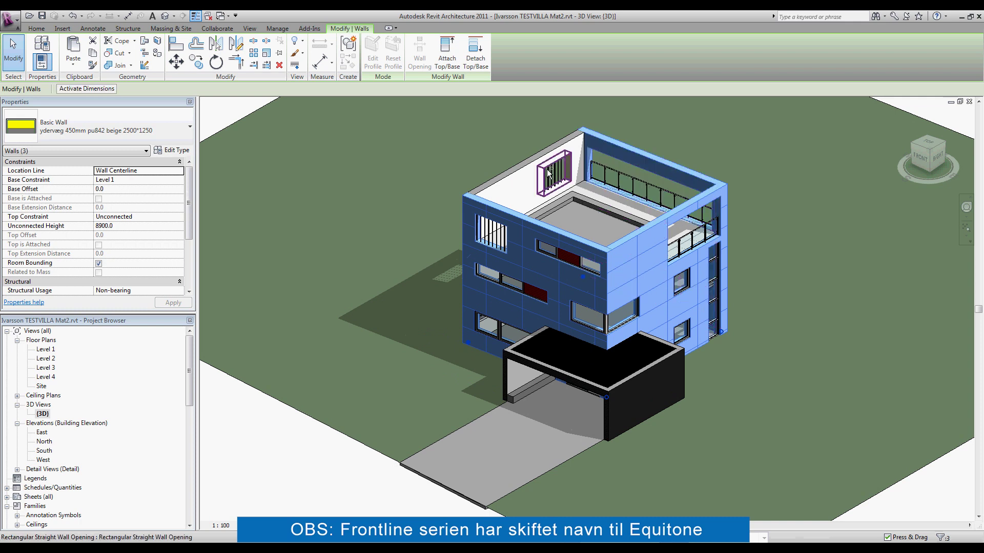
{"action": "left_click", "coordinate": [530, 164], "text": "ctrl"}
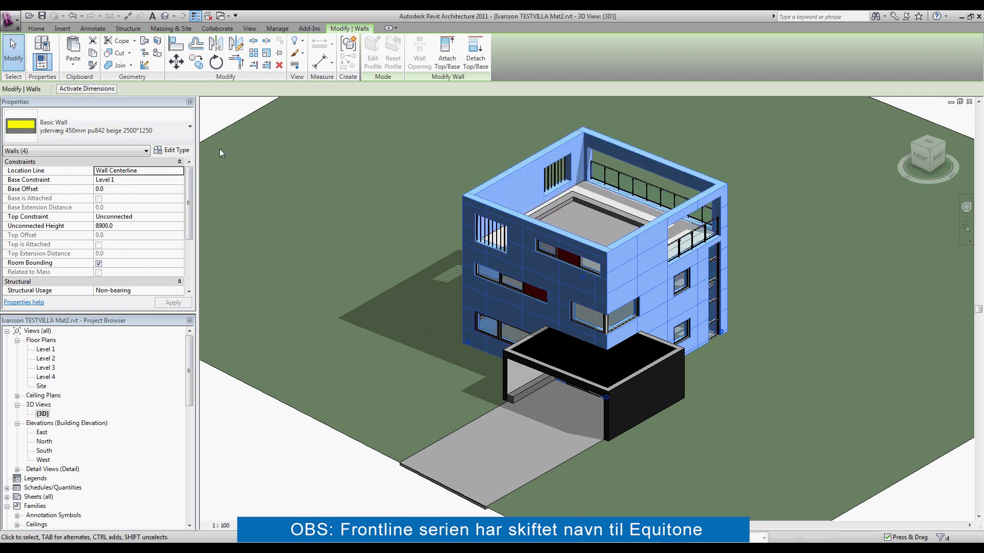
Change the selected walls to the ivarsson ydervæg stacked 450mm type.
{"action": "left_click", "coordinate": [131, 127]}
{"action": "left_click_drag", "start_coordinate": [190, 219], "coordinate": [194, 309]}
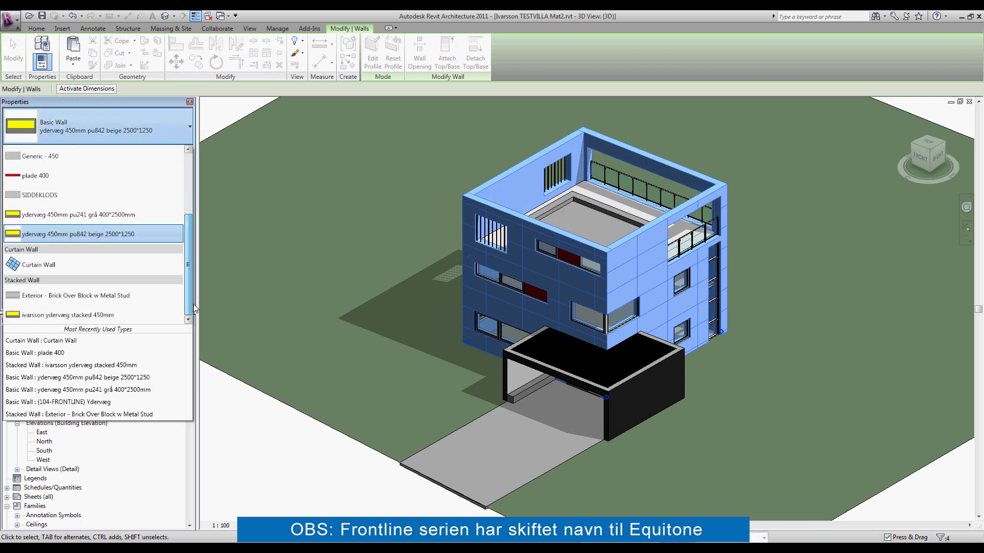
{"action": "left_click", "coordinate": [99, 316]}
{"action": "key", "text": "Escape"}
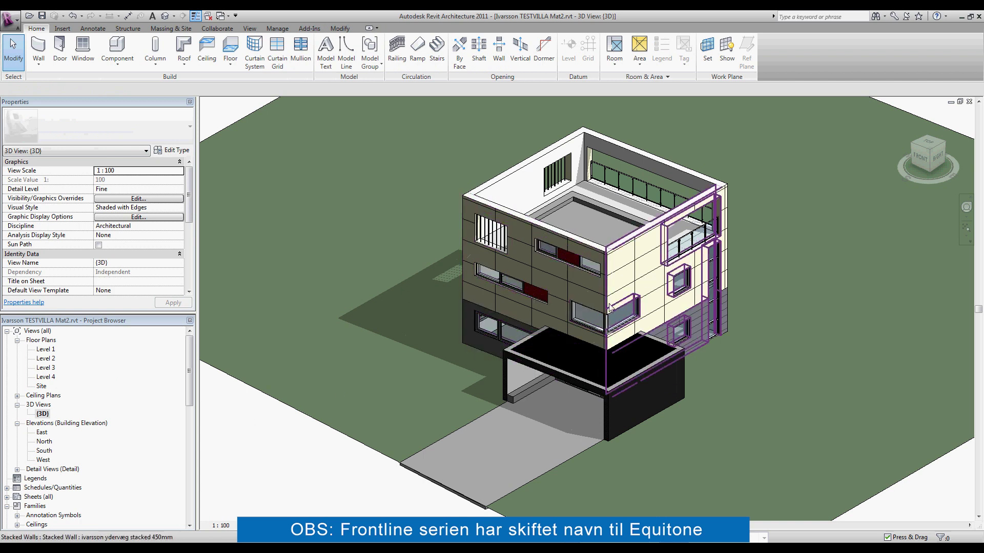
{"action": "double_click", "coordinate": [43, 452]}
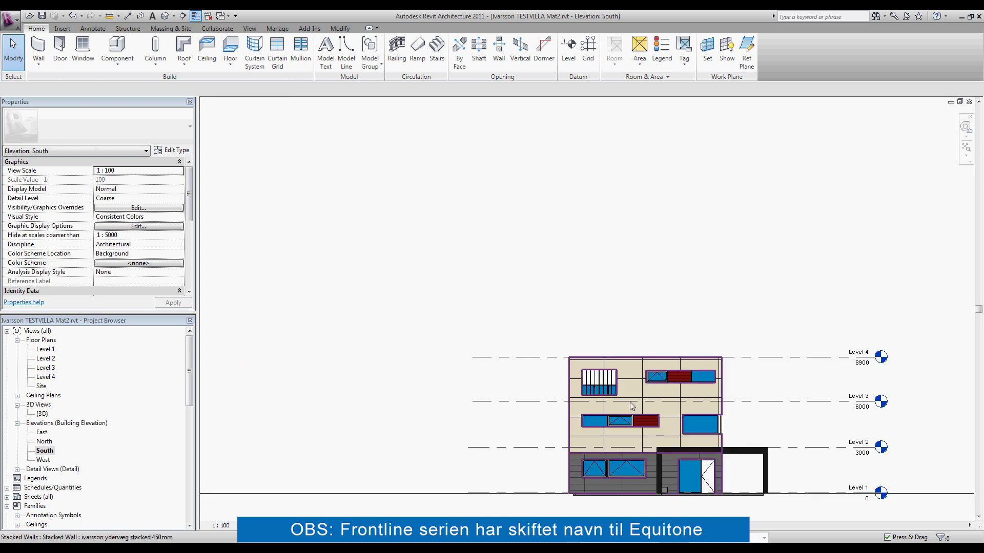
On the South facade, align the beige panel pattern to the wall's top and left edge.
{"action": "middle_click_drag", "start_coordinate": [649, 397], "coordinate": [563, 285]}
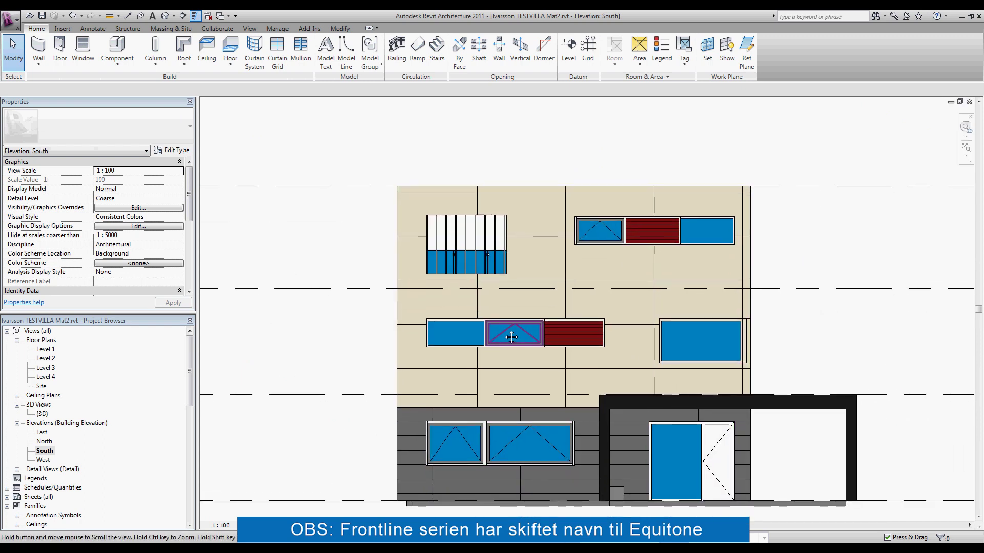
{"action": "left_click", "coordinate": [340, 28]}
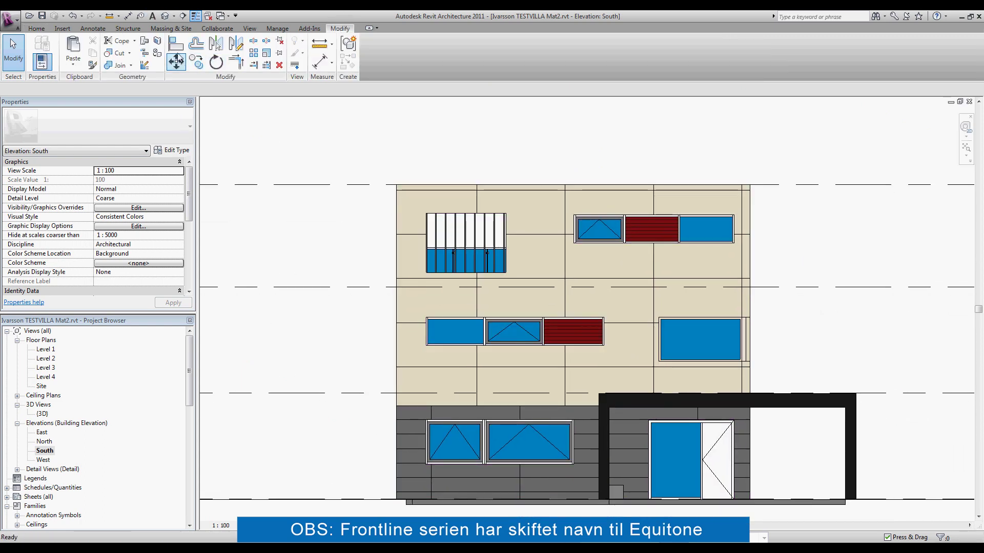
{"action": "left_click", "coordinate": [176, 45]}
{"action": "left_click", "coordinate": [398, 184]}
{"action": "left_click", "coordinate": [430, 186]}
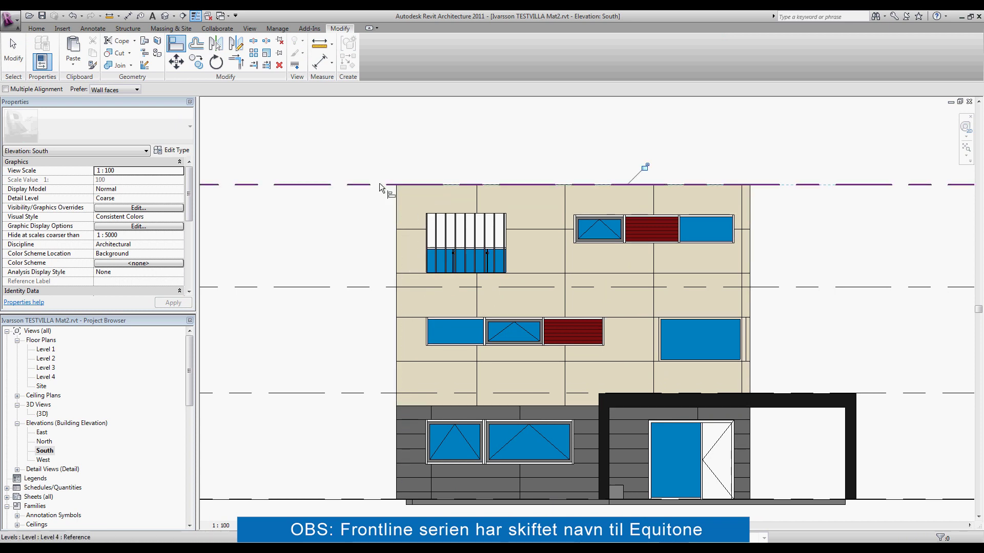
{"action": "left_click", "coordinate": [395, 201]}
{"action": "left_click", "coordinate": [478, 205]}
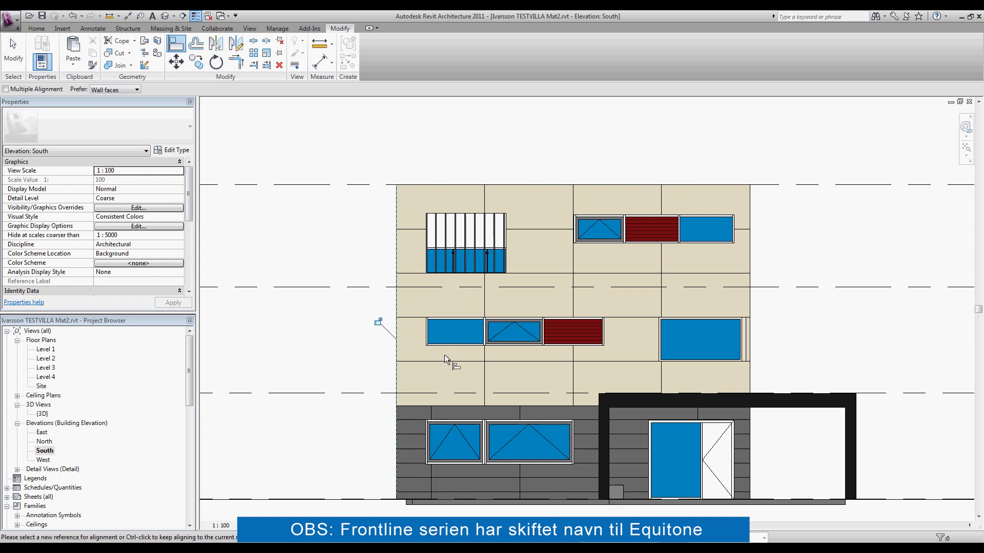
Align the grey panel pattern to its wall's top edge and joints to the beige joints.
{"action": "left_click", "coordinate": [416, 412]}
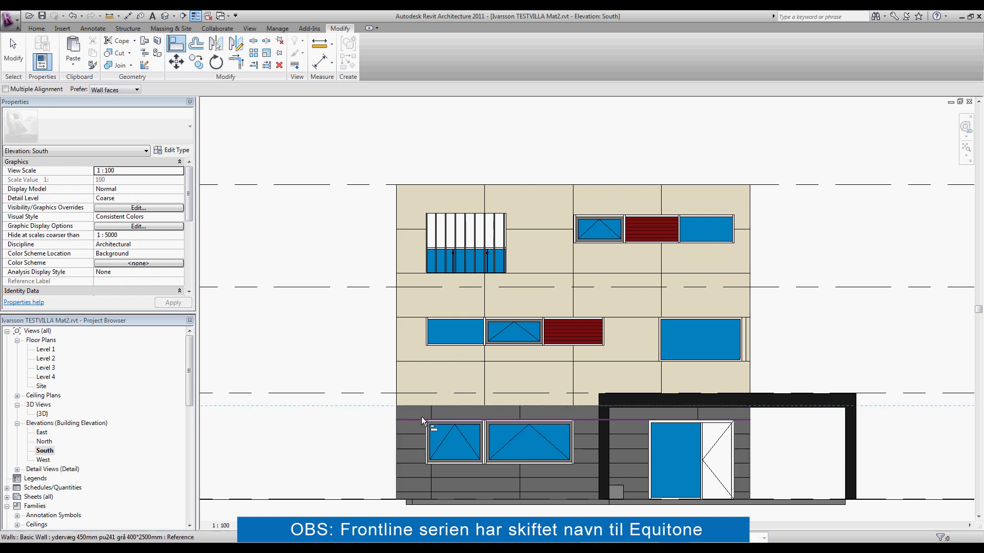
{"action": "left_click", "coordinate": [422, 417]}
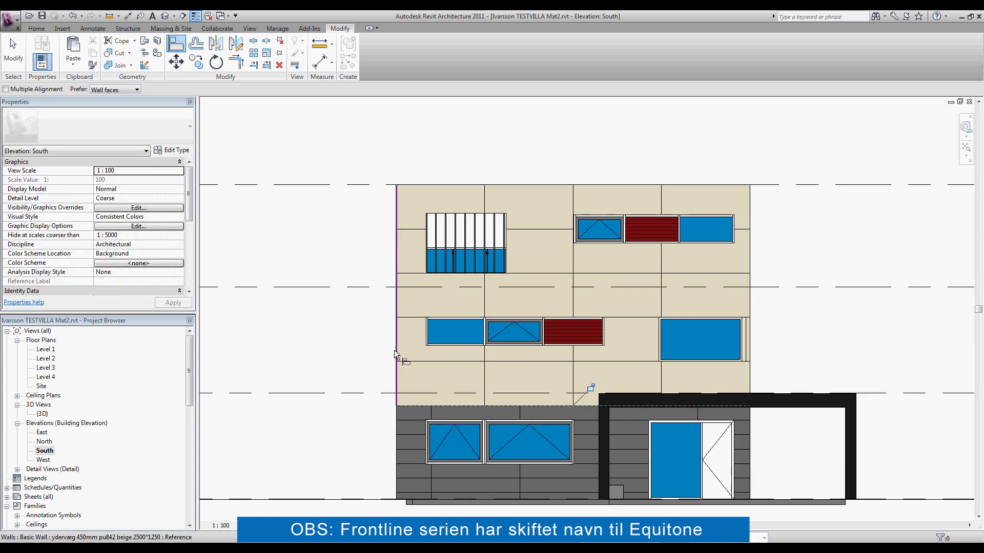
{"action": "left_click", "coordinate": [485, 393]}
{"action": "left_click", "coordinate": [431, 412]}
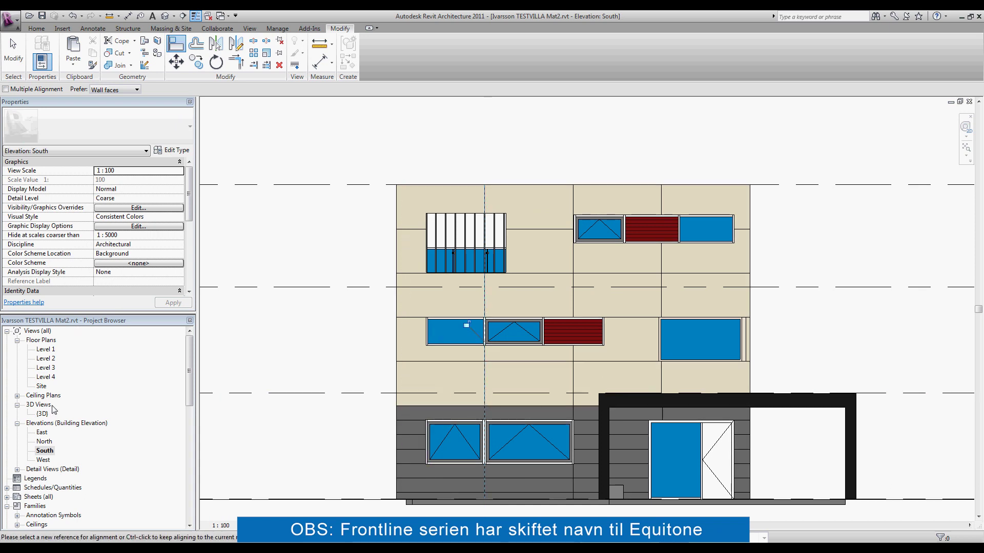
{"action": "double_click", "coordinate": [42, 433]}
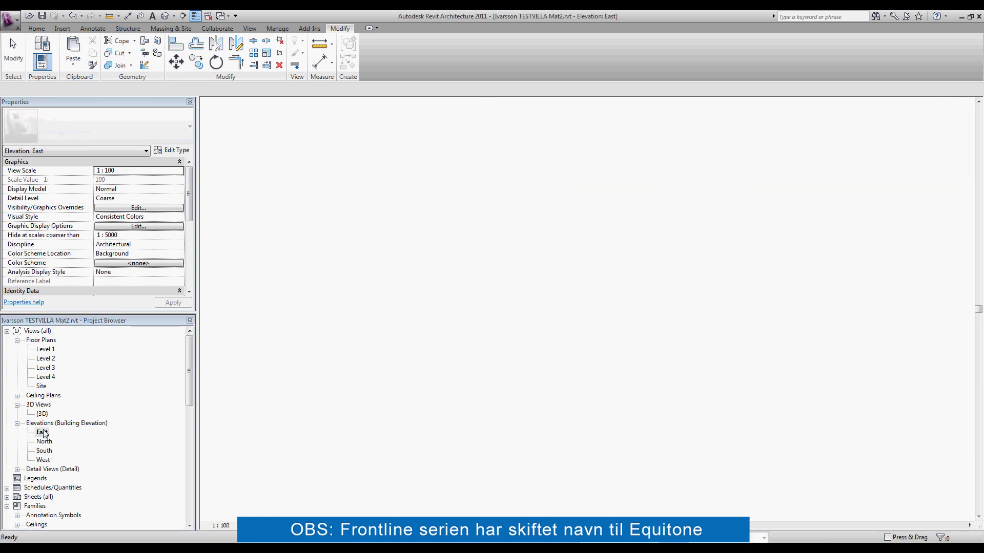
On the East facade, align panel joints to the level, wall edge and beige joints.
{"action": "left_click", "coordinate": [176, 45]}
{"action": "left_click", "coordinate": [493, 149]}
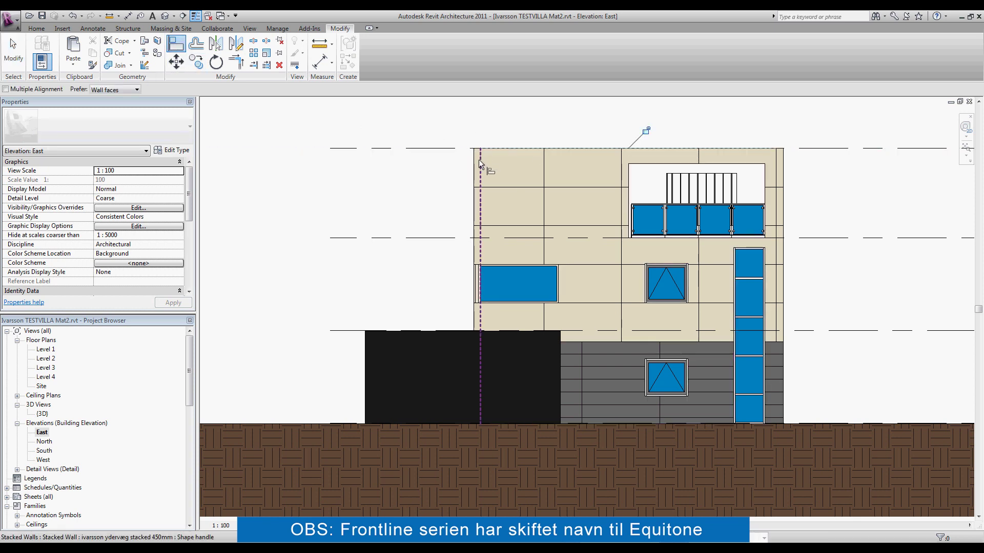
{"action": "left_click", "coordinate": [474, 159]}
{"action": "left_click", "coordinate": [542, 170]}
{"action": "left_click", "coordinate": [627, 354]}
{"action": "left_click", "coordinate": [582, 352]}
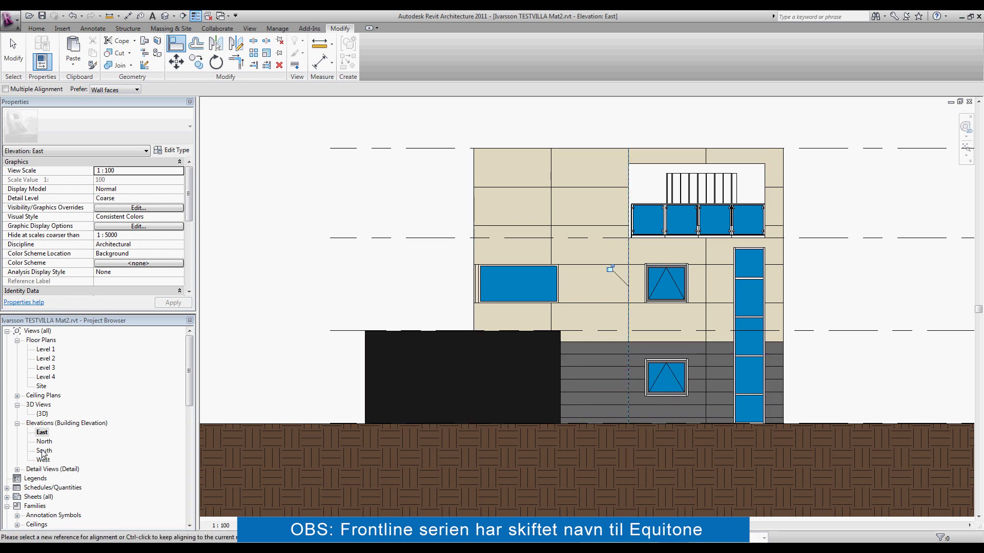
{"action": "double_click", "coordinate": [44, 441]}
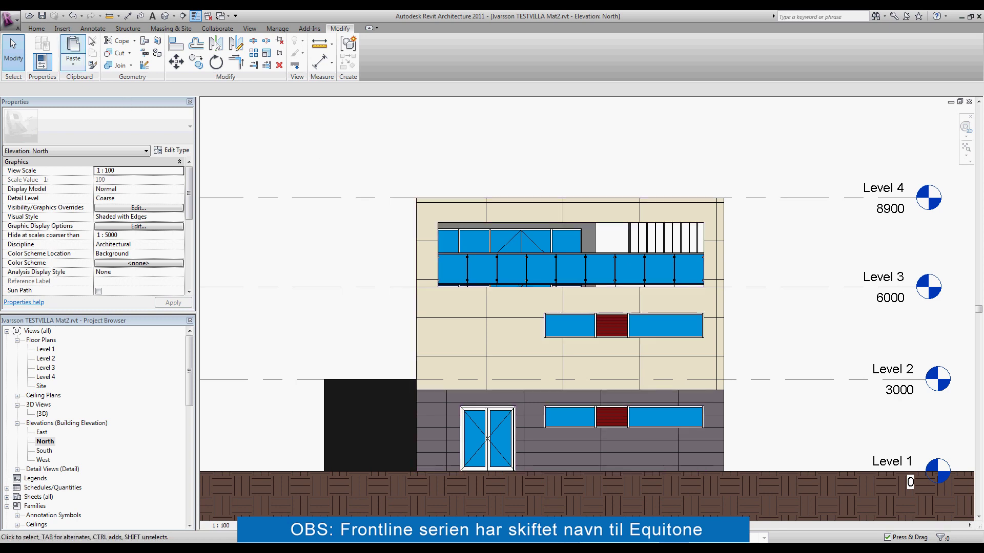
On the North facade, align the panel joints to the wall's top edge and beige joints.
{"action": "left_click", "coordinate": [176, 44]}
{"action": "left_click", "coordinate": [450, 199]}
{"action": "left_click", "coordinate": [417, 208]}
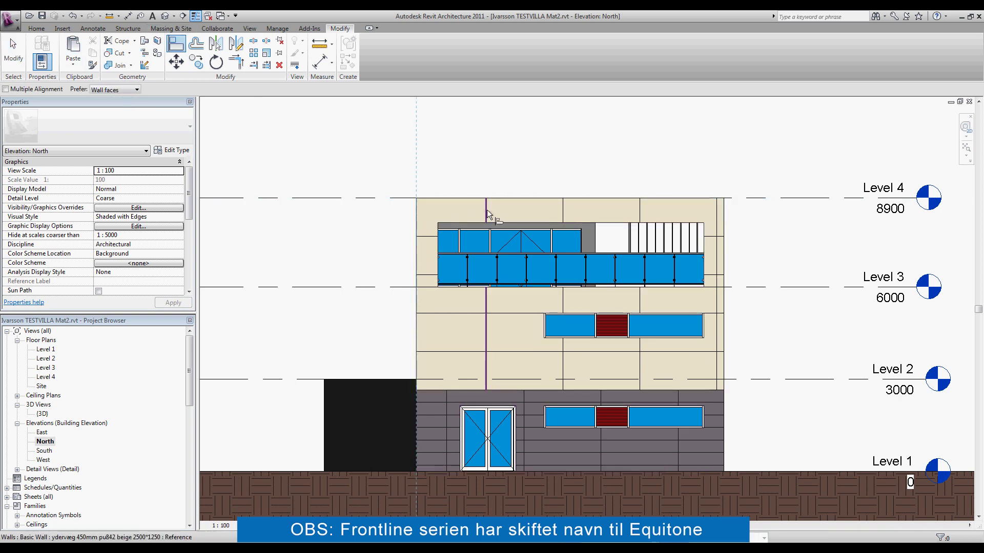
{"action": "left_click", "coordinate": [494, 387]}
{"action": "left_click", "coordinate": [493, 369]}
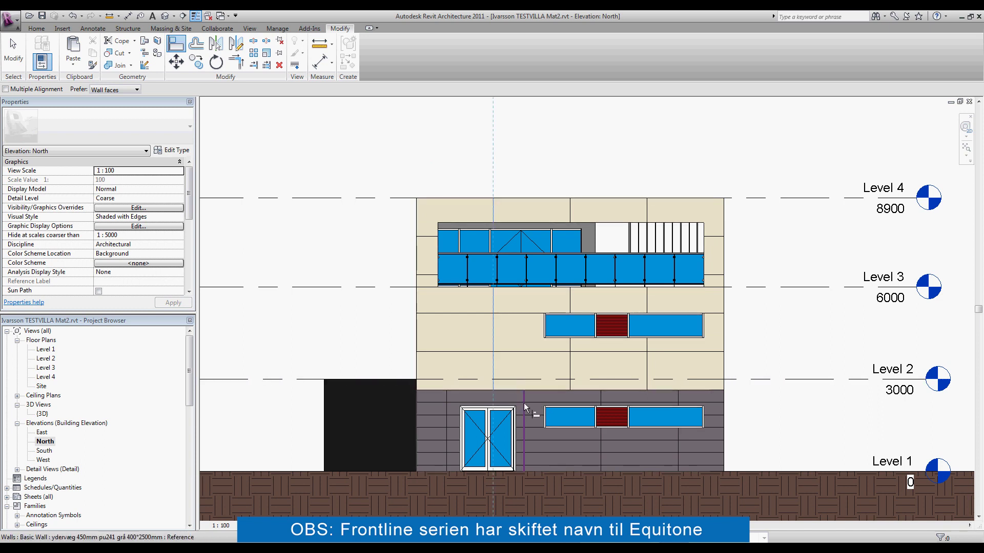
{"action": "double_click", "coordinate": [43, 459]}
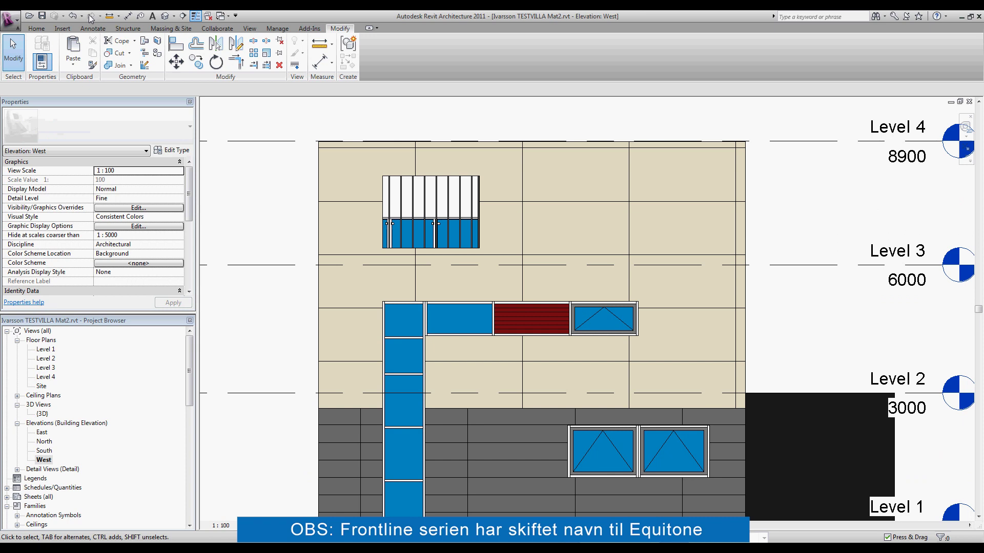
Align the West panel grid to the wall's left edge and grey joints to a beige joint.
{"action": "left_click", "coordinate": [176, 45]}
{"action": "left_click", "coordinate": [319, 153]}
{"action": "left_click", "coordinate": [414, 162]}
{"action": "left_click", "coordinate": [532, 399]}
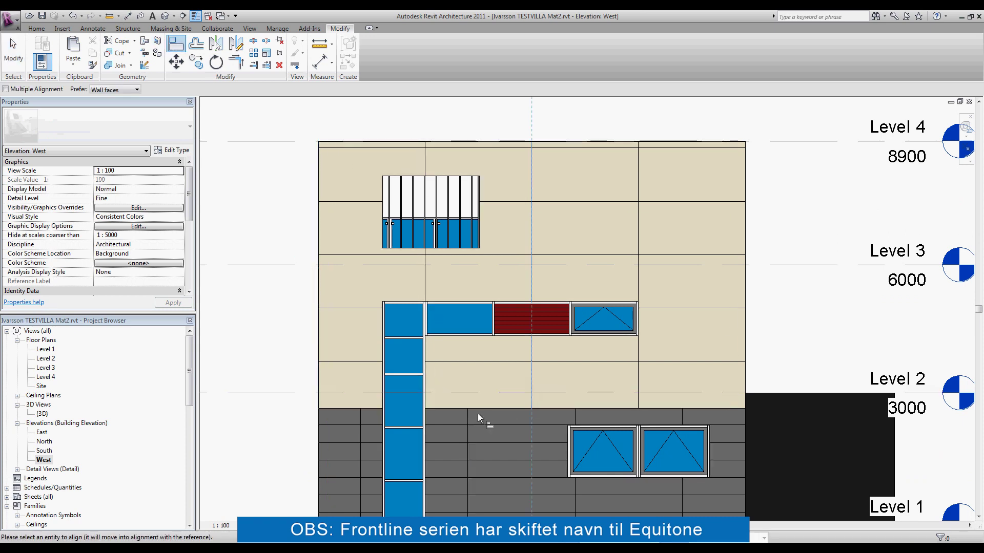
{"action": "left_click", "coordinate": [466, 418]}
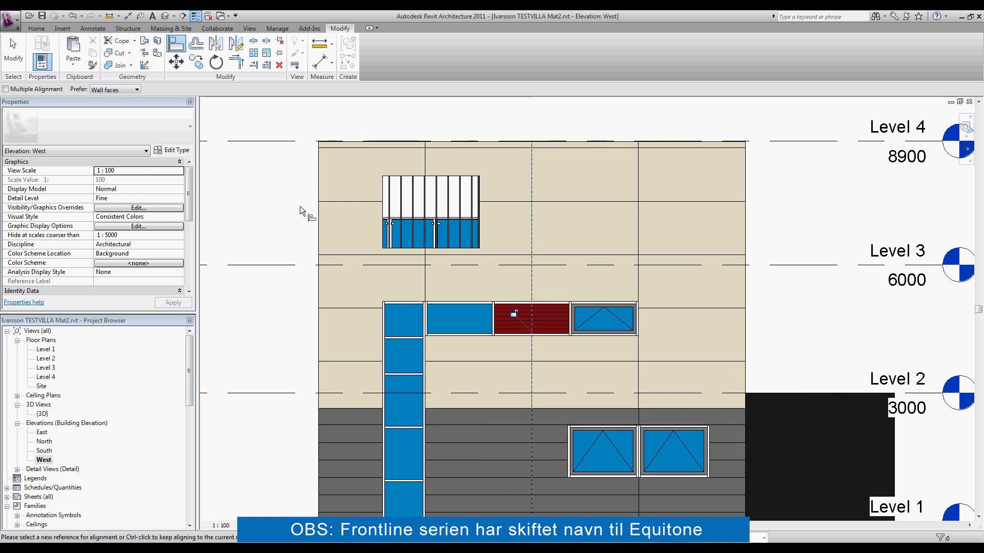
{"action": "left_click", "coordinate": [165, 16]}
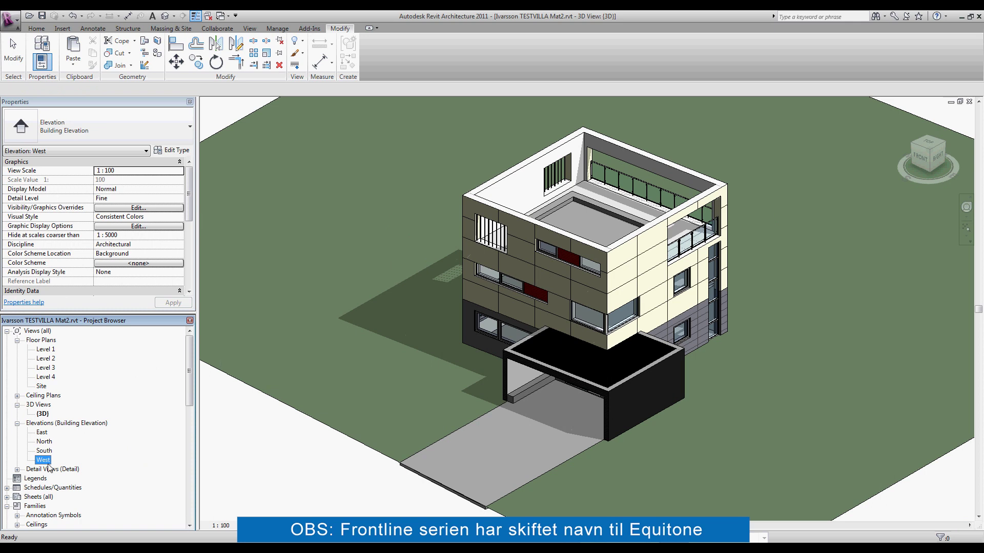
{"action": "left_click", "coordinate": [7, 488]}
Open the Ivarsson beklædningstyper schedule listing the PU 241 Grå and PU 842 Beige totals.
{"action": "double_click", "coordinate": [54, 497]}
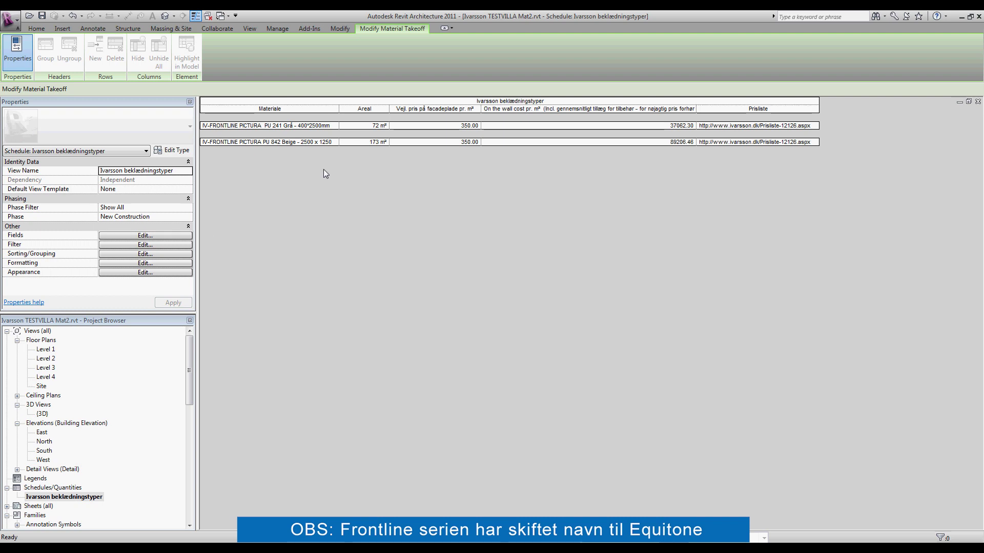
Return to the {3D} view of the TESTVILLA house.
{"action": "double_click", "coordinate": [43, 414]}
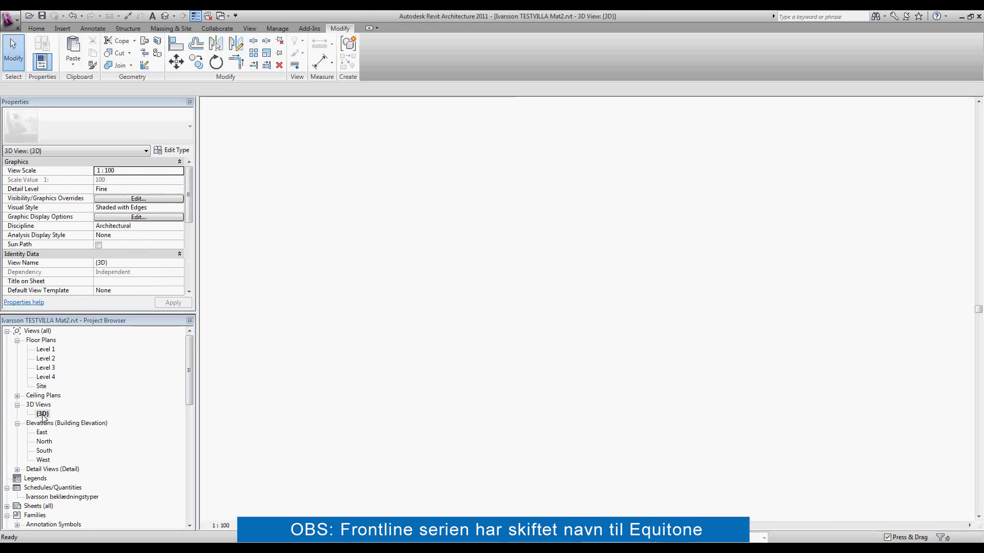